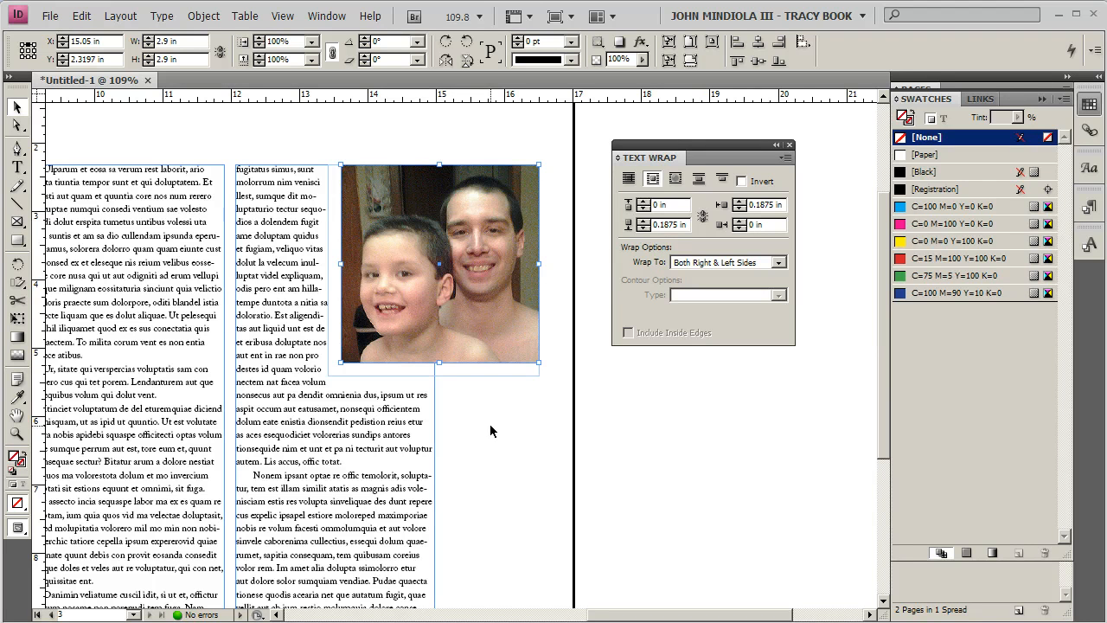
Draw a text frame about 4.2 in wide and 1 in high below the photo's lower-right corner and fill it with the C=0 M=0 Y=100 K=0 swatch.
left_click(17, 167)
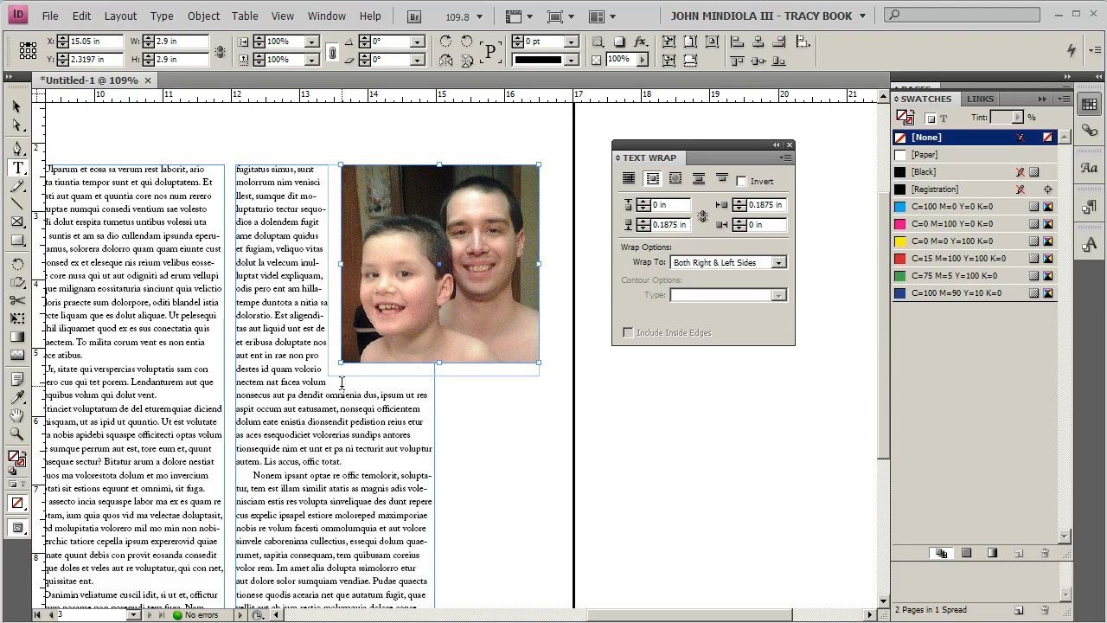
left_click_drag(237, 394, 445, 444)
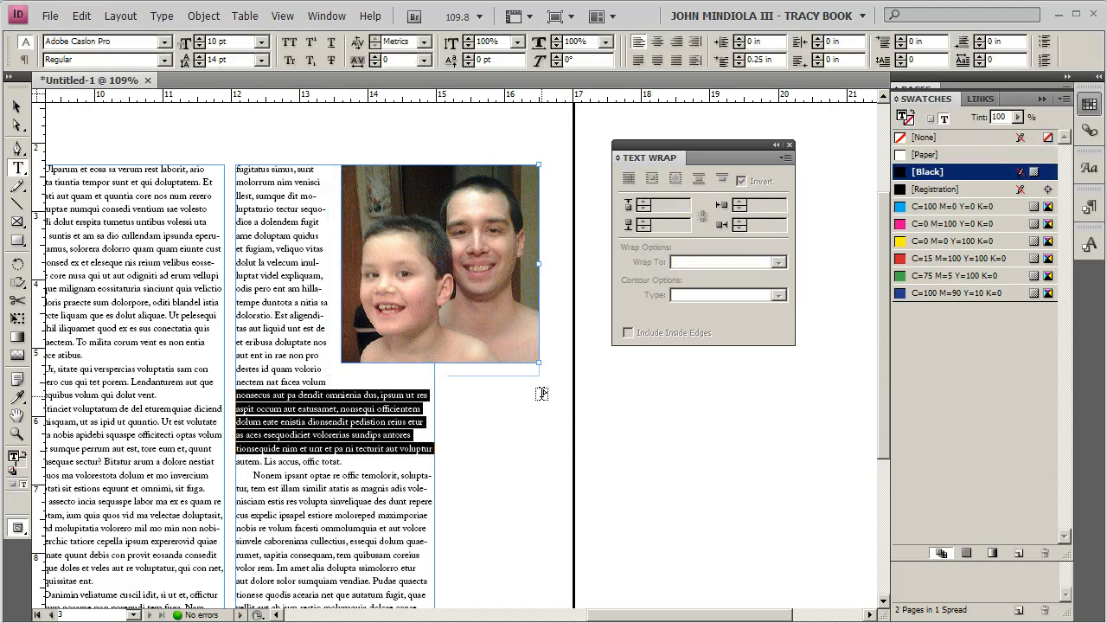
left_click_drag(538, 391, 826, 459)
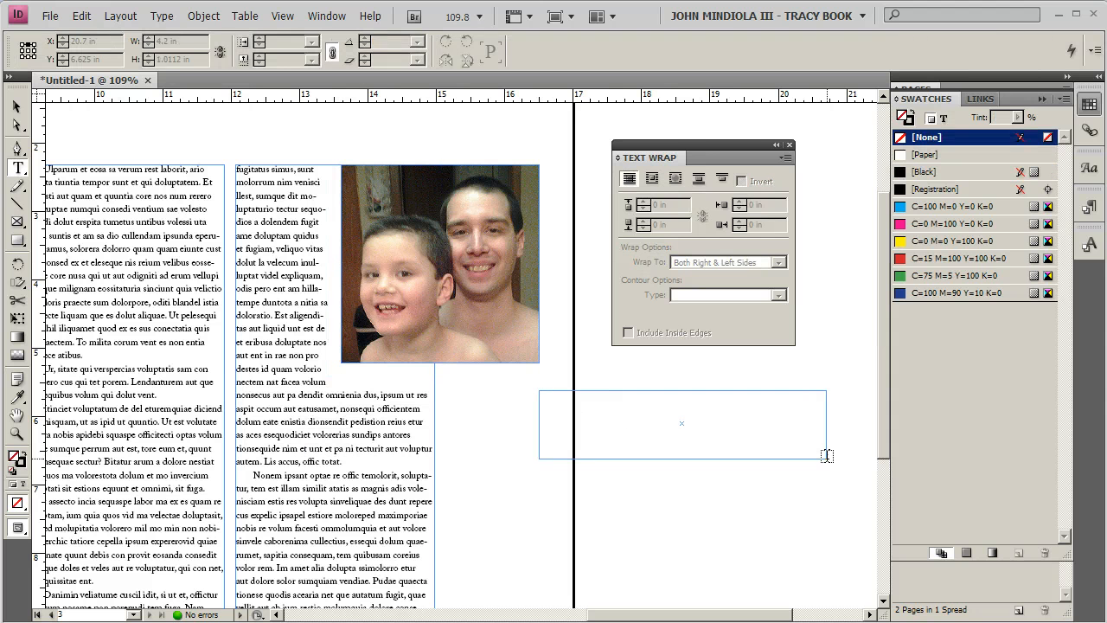
key("Escape")
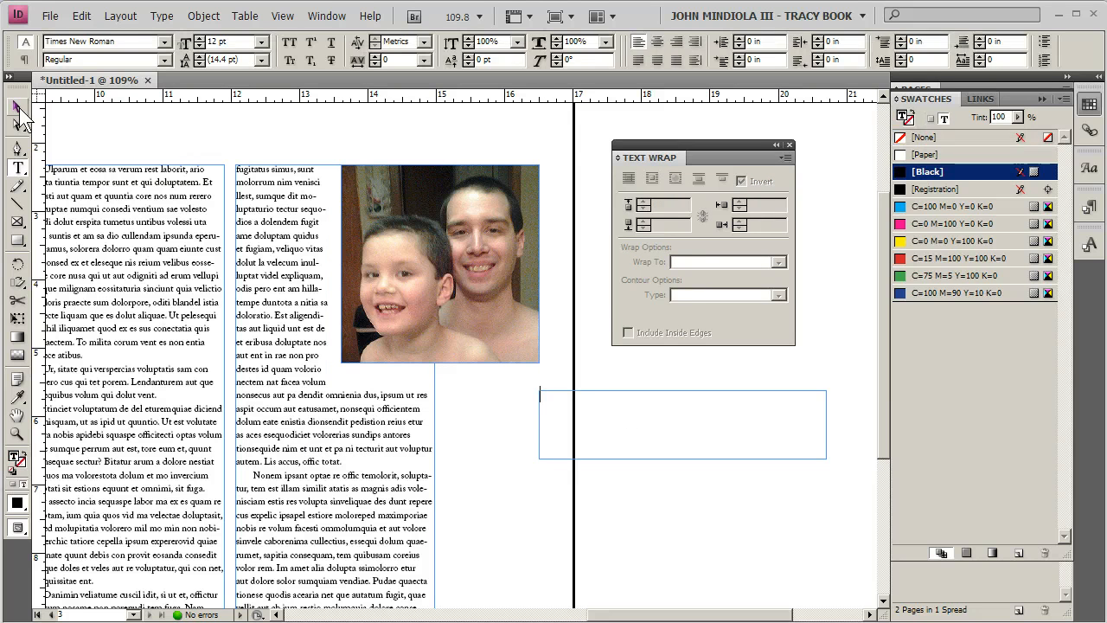
left_click(919, 243)
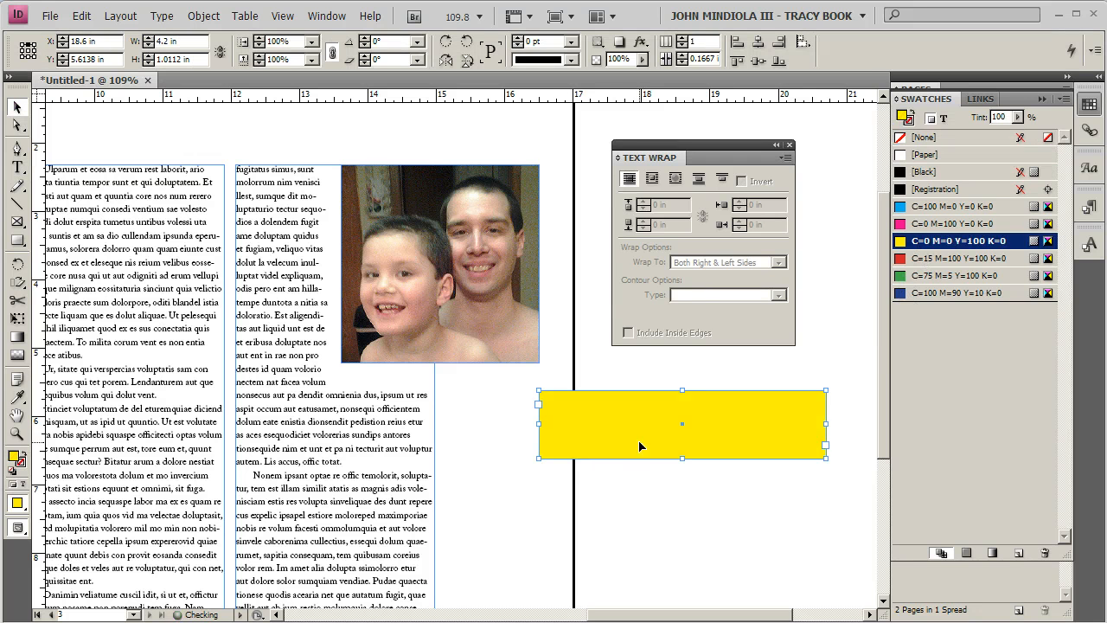
Align the yellow text frame directly under the photo and narrow it to the photo's 2.9 in width.
left_click_drag(601, 428, 421, 408)
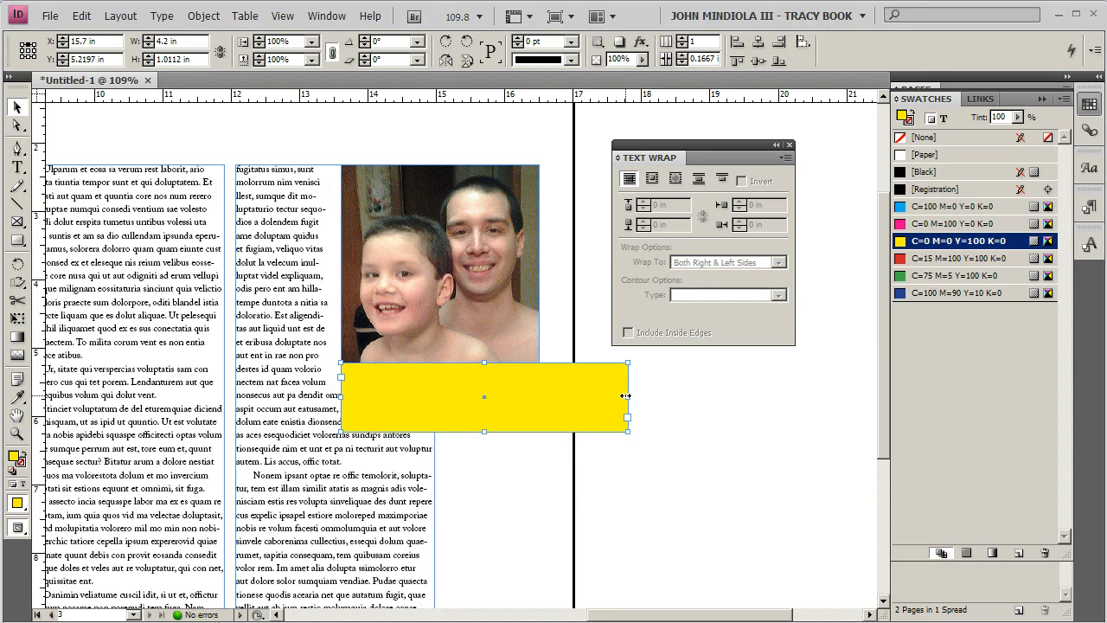
left_click_drag(627, 396, 540, 400)
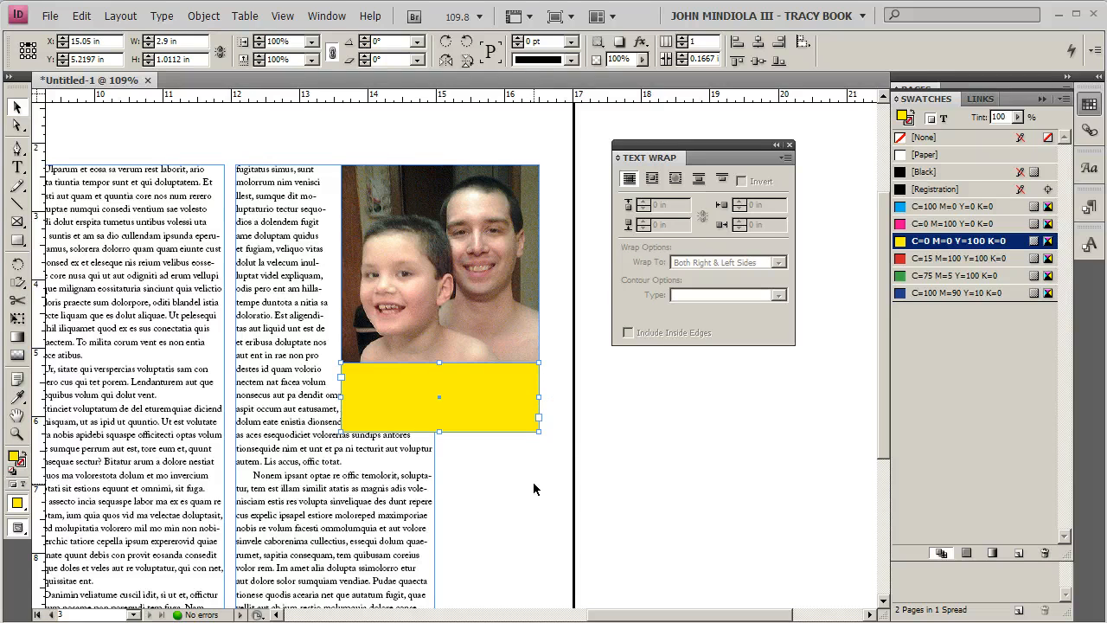
Apply a bounding-box text wrap to the yellow frame with left and bottom offsets of 0.1875 in.
left_click(495, 242)
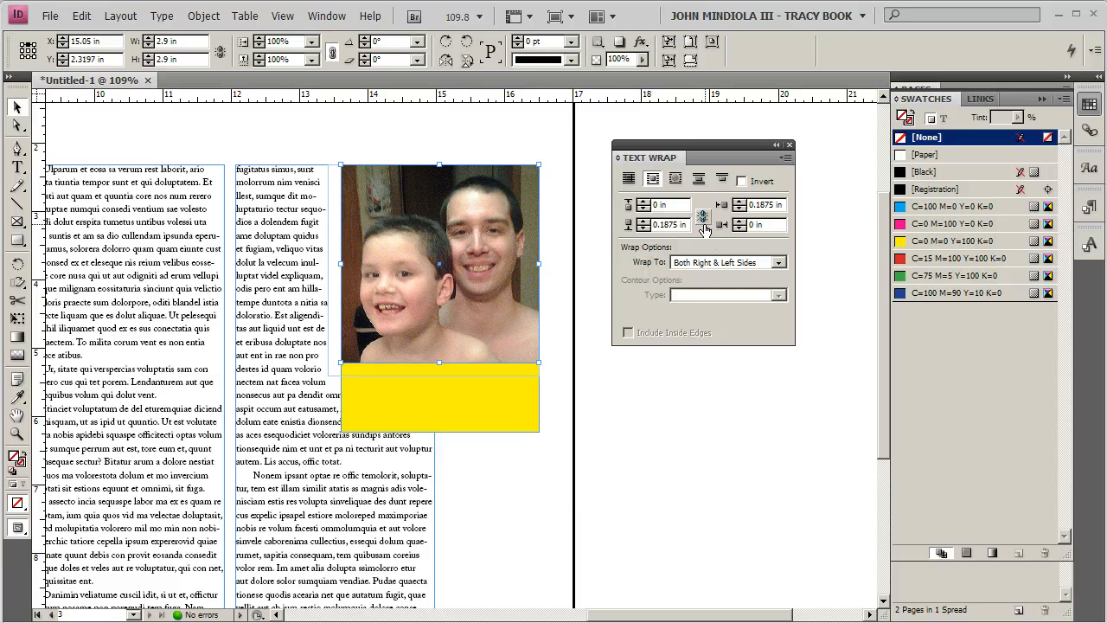
left_click(440, 412)
left_click(653, 180)
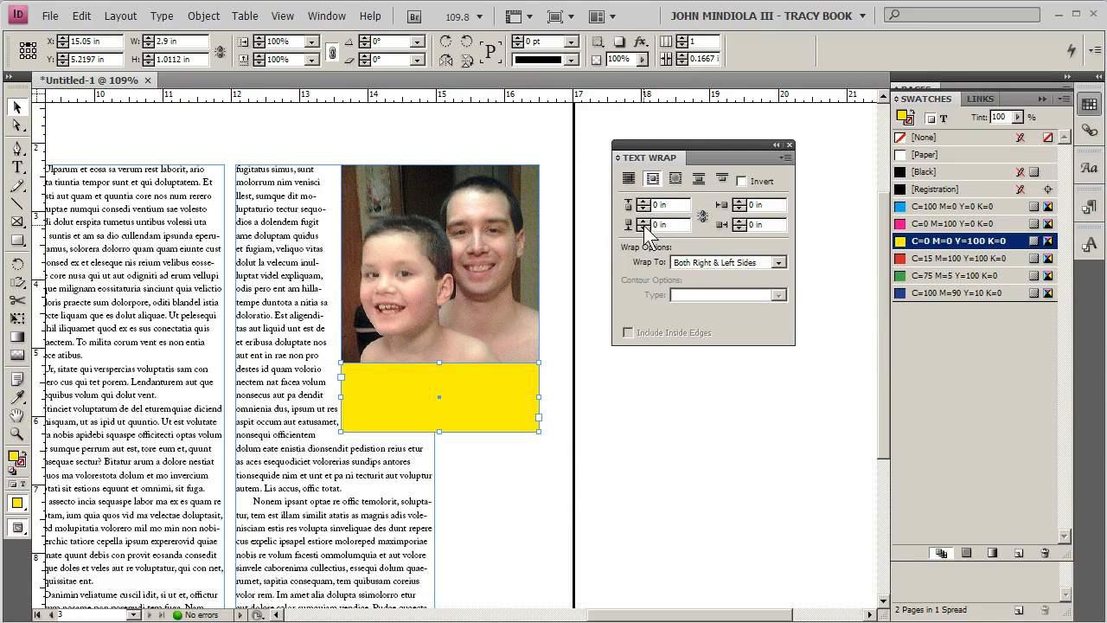
left_click(740, 201)
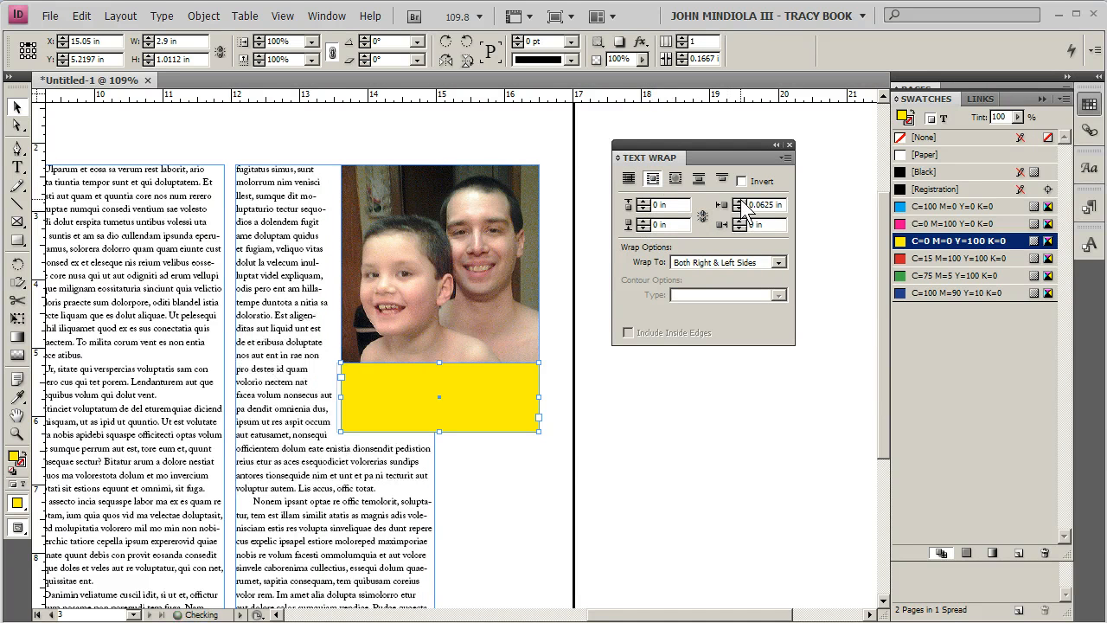
left_click(739, 201)
left_click(739, 201)
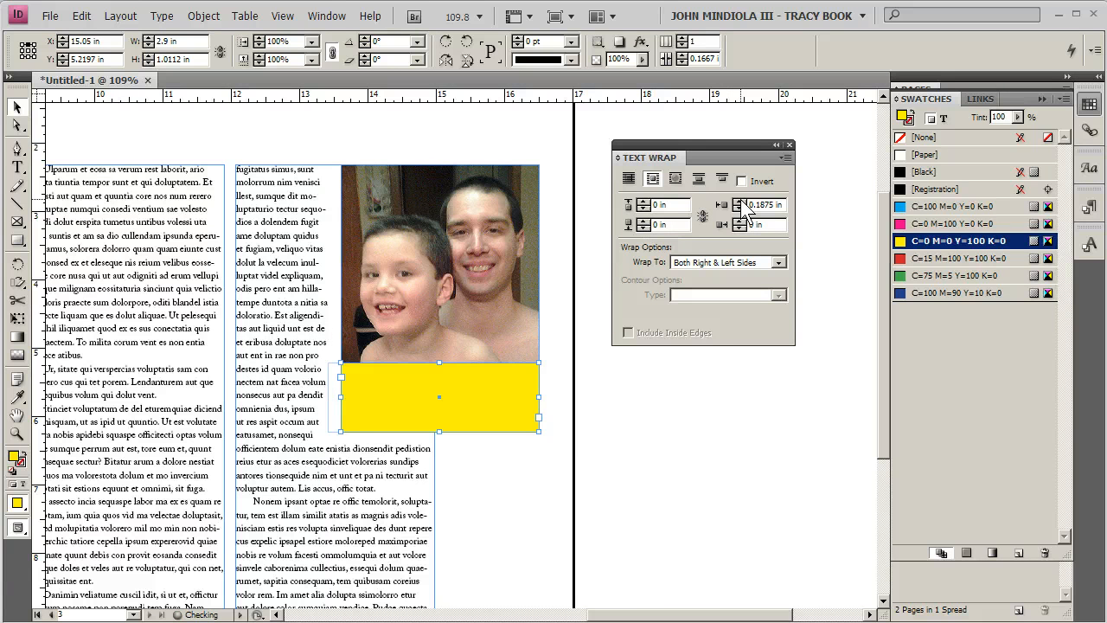
left_click(643, 222)
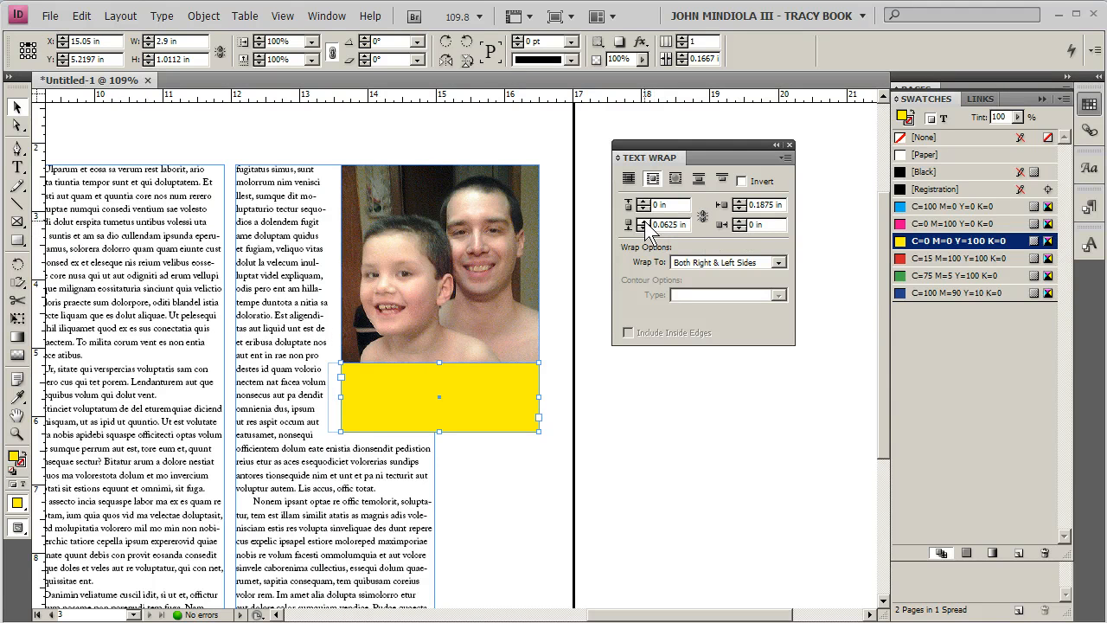
left_click(642, 222)
left_click(643, 221)
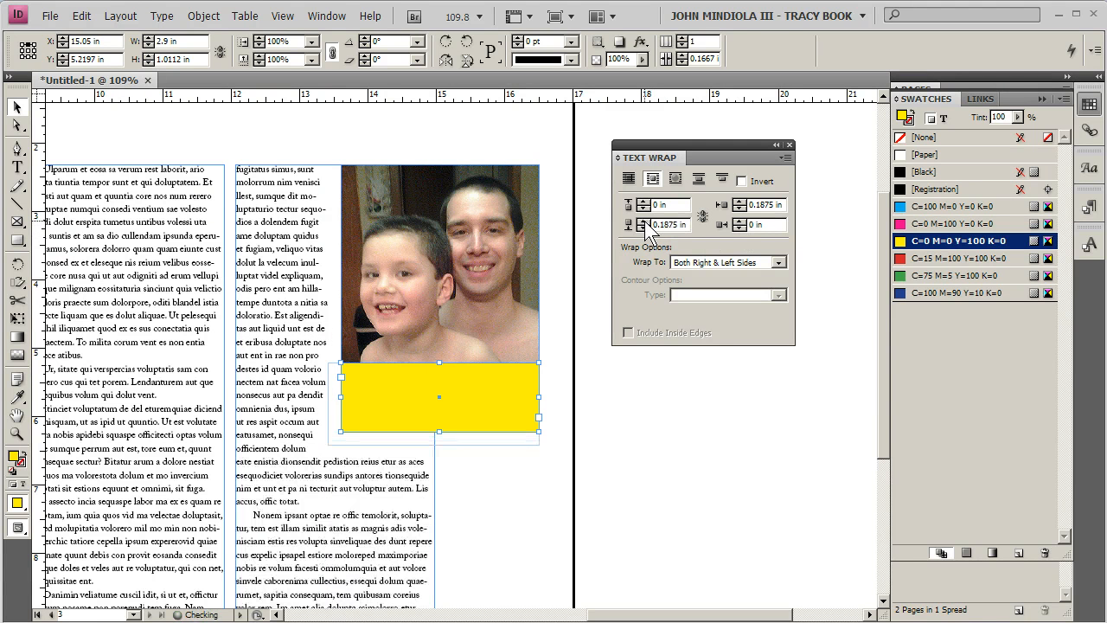
left_click(632, 501)
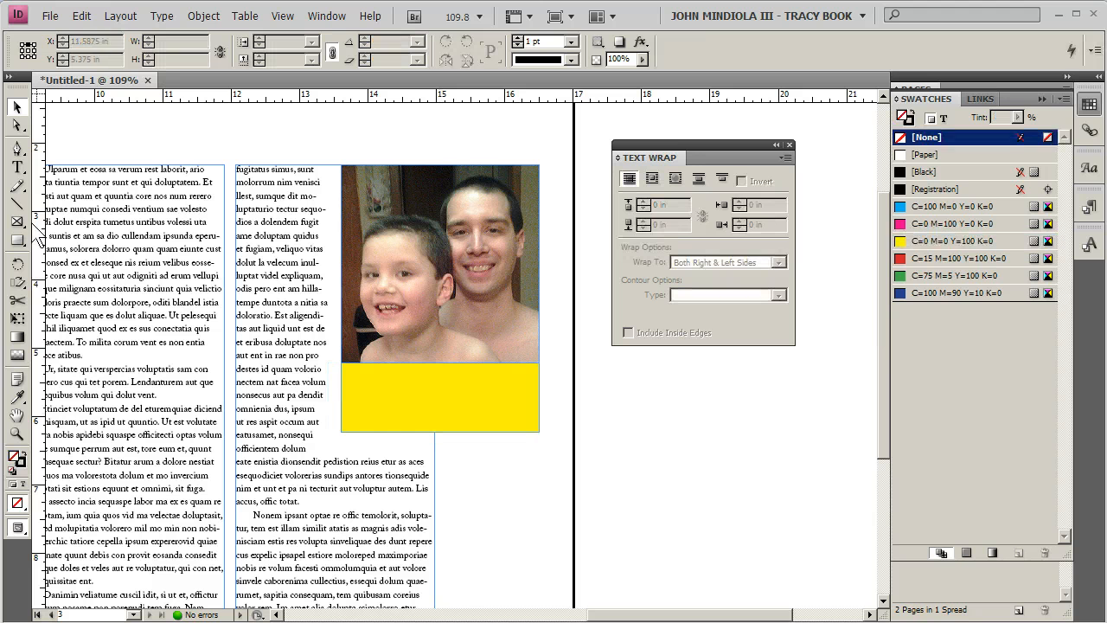
Enter the caption "This is my caption under my picture." in the yellow text frame.
left_click(16, 167)
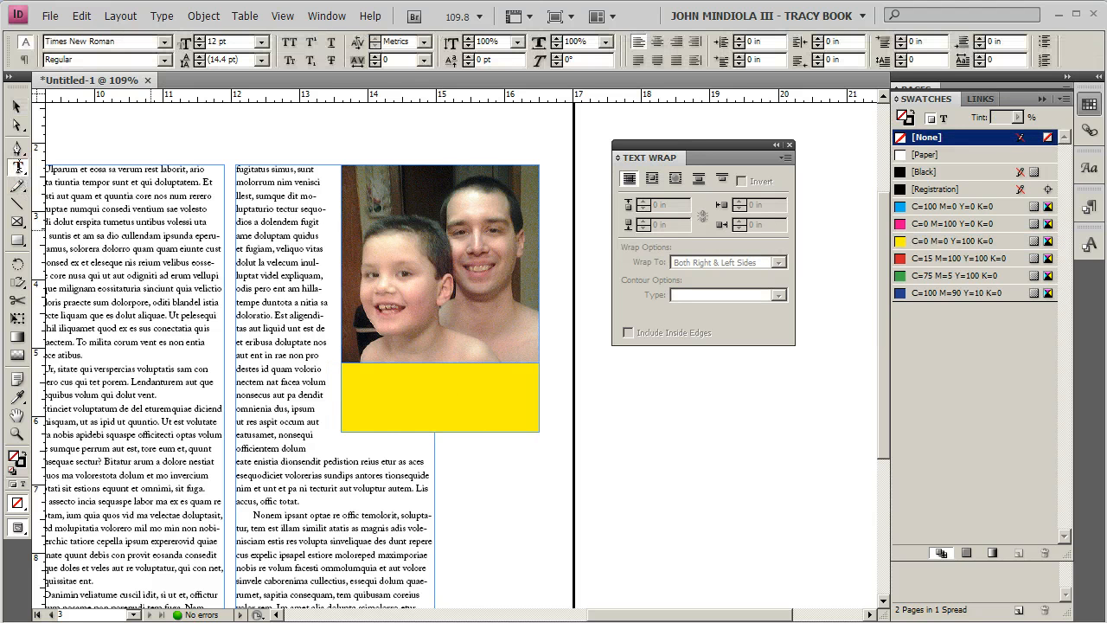
left_click(434, 395)
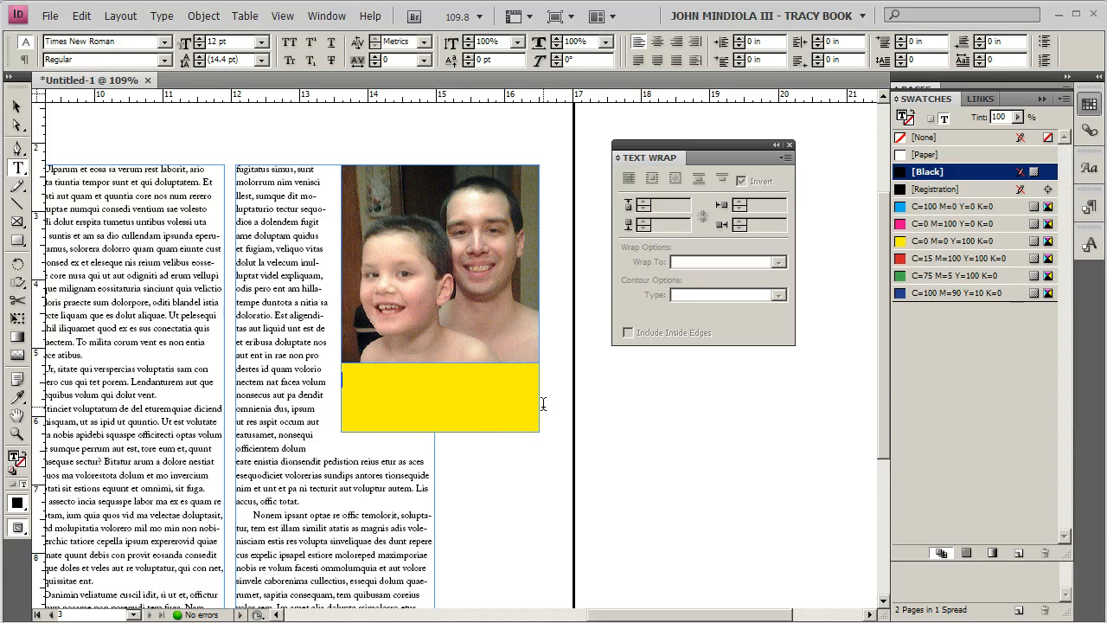
type("This is my capto")
type("n under my p")
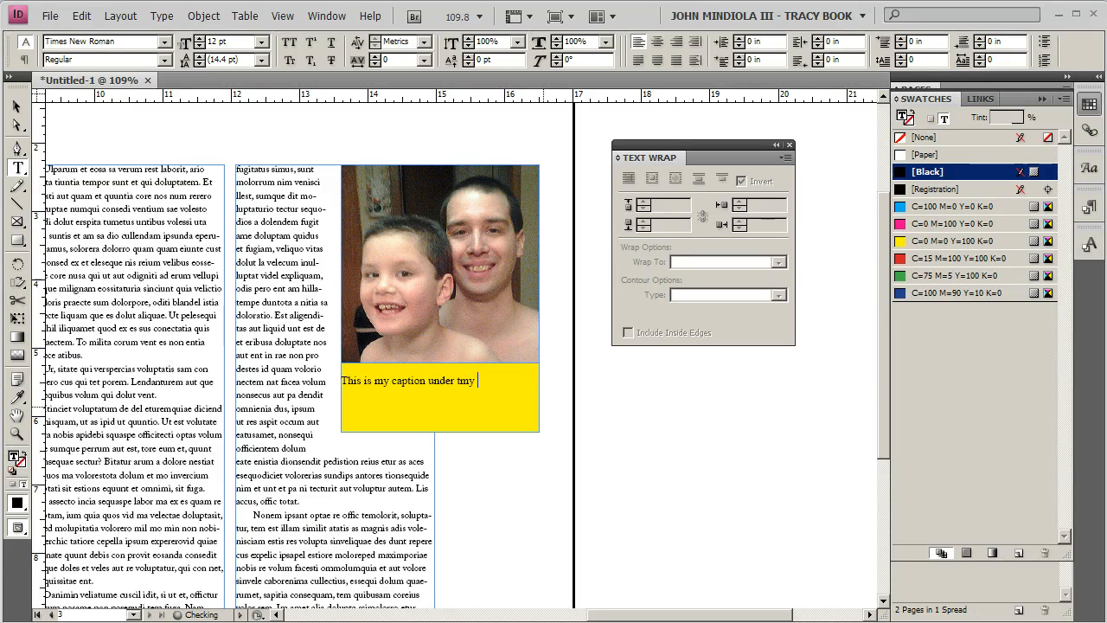
key("BackSpace")
key("BackSpace")
key("BackSpace")
key("BackSpace")
type("my picture.")
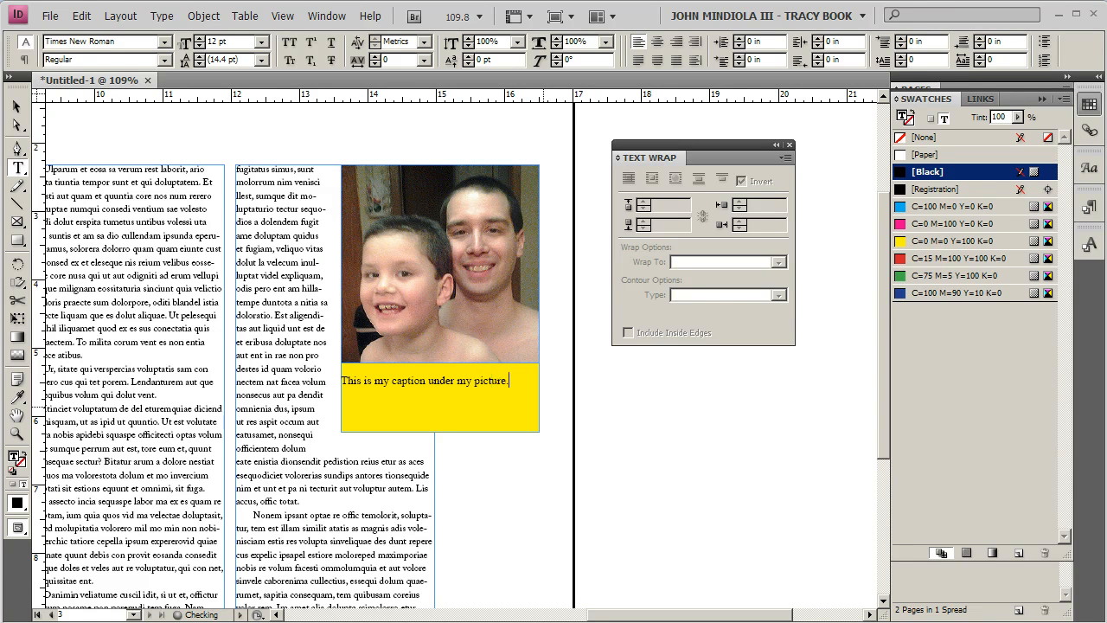
Set the font size of the whole caption text to 8 pt.
key("ctrl+a")
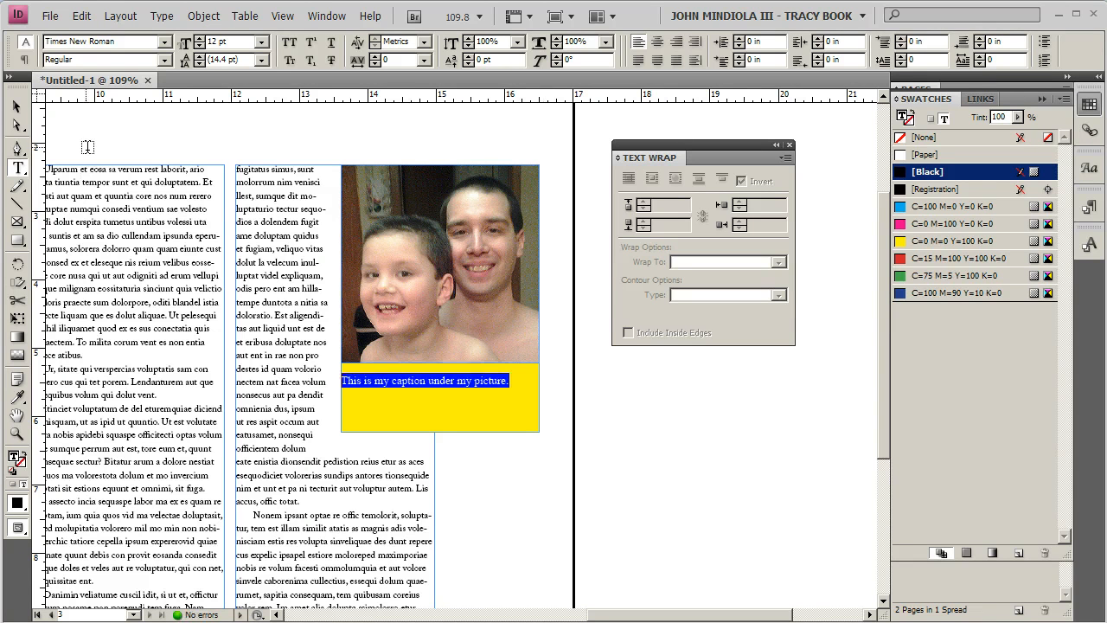
left_click(262, 42)
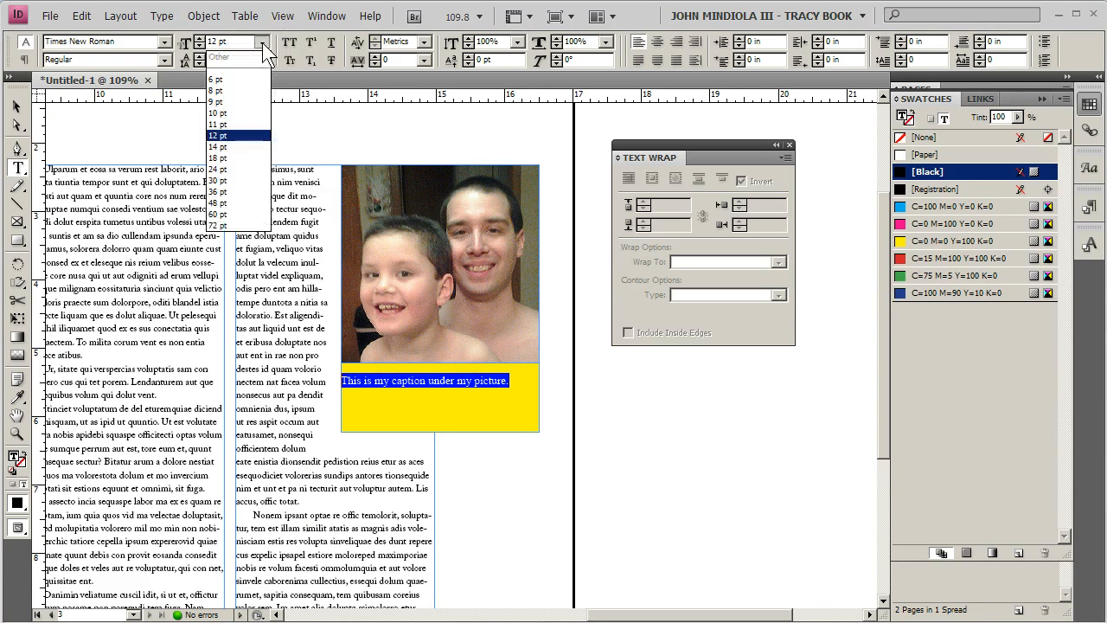
left_click(251, 91)
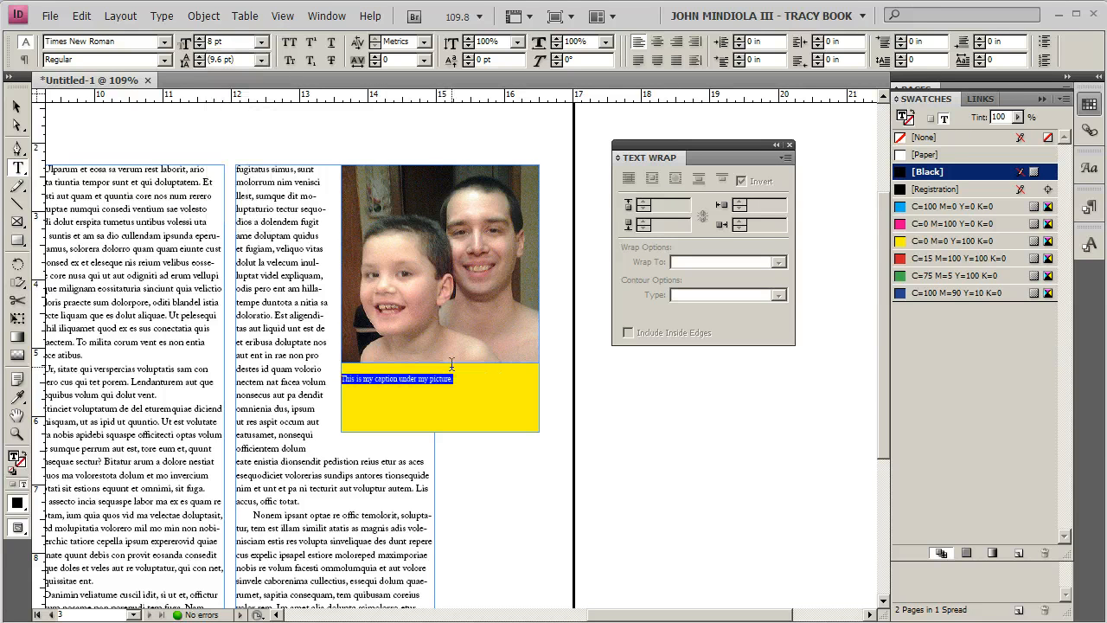
Change the caption text's font to Arial.
left_click(164, 42)
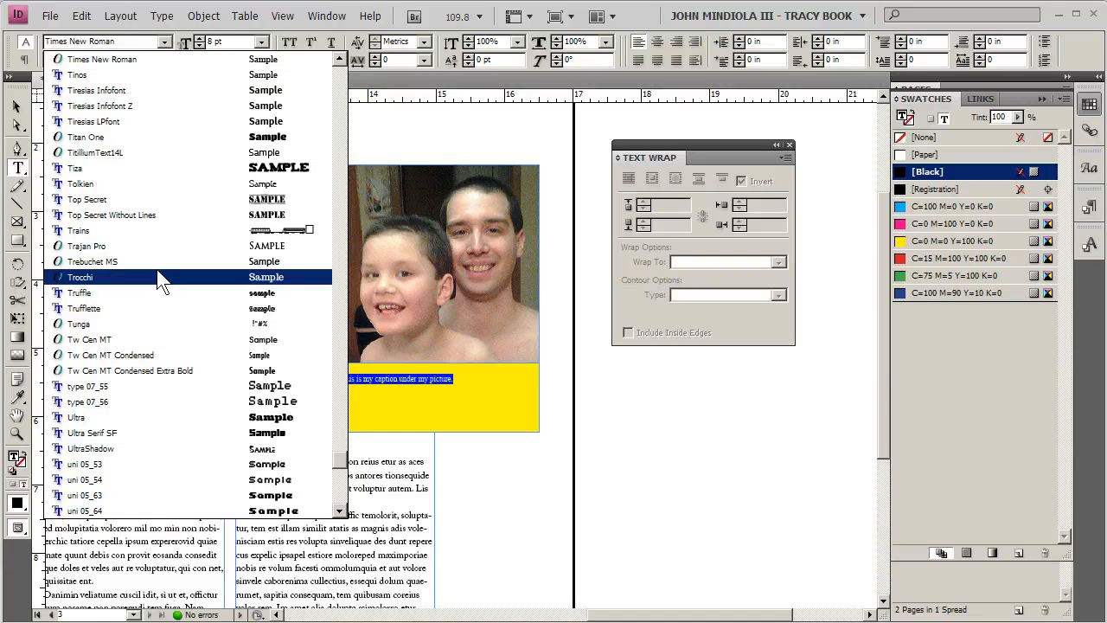
scroll(160, 277, "up", 8)
scroll(160, 276, "up", 20)
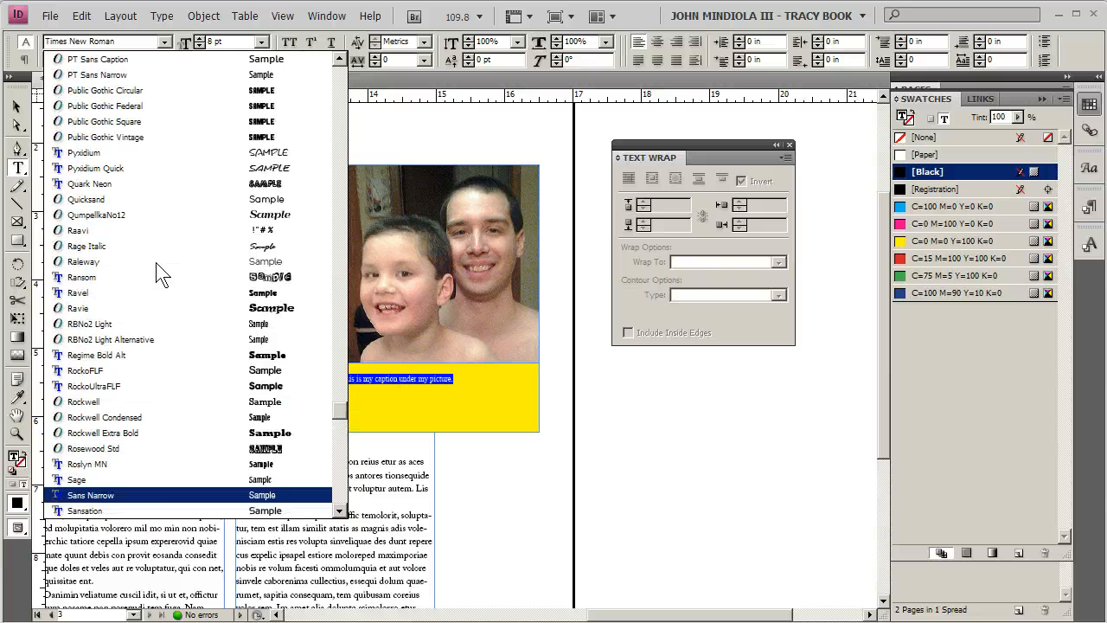
scroll(160, 275, "up", 20)
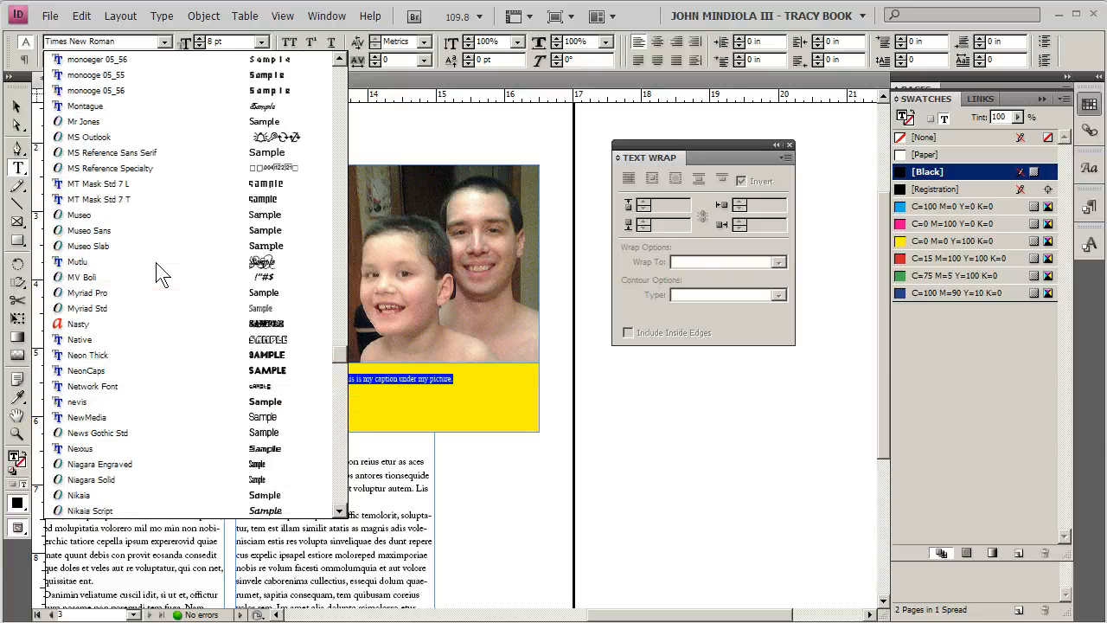
scroll(160, 273, "up", 20)
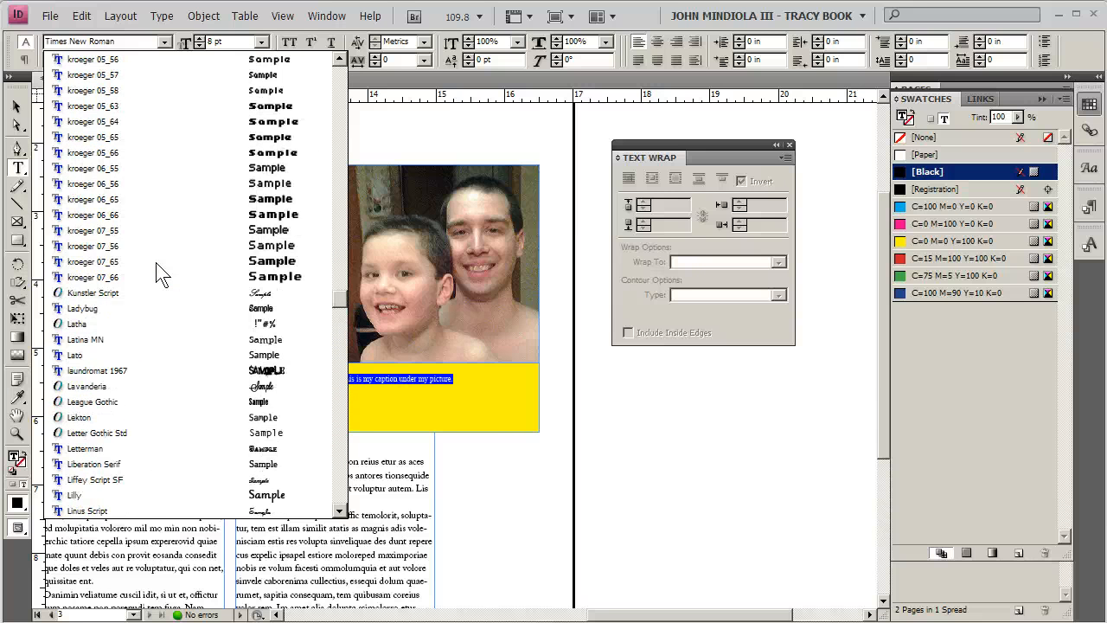
left_click_drag(340, 261, 341, 71)
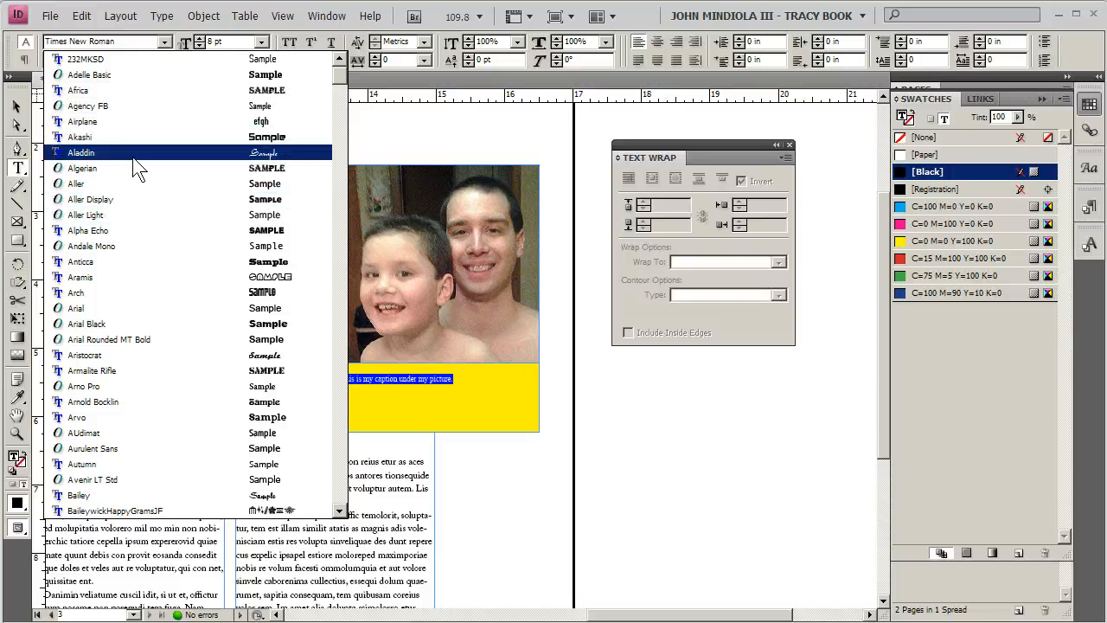
left_click(138, 308)
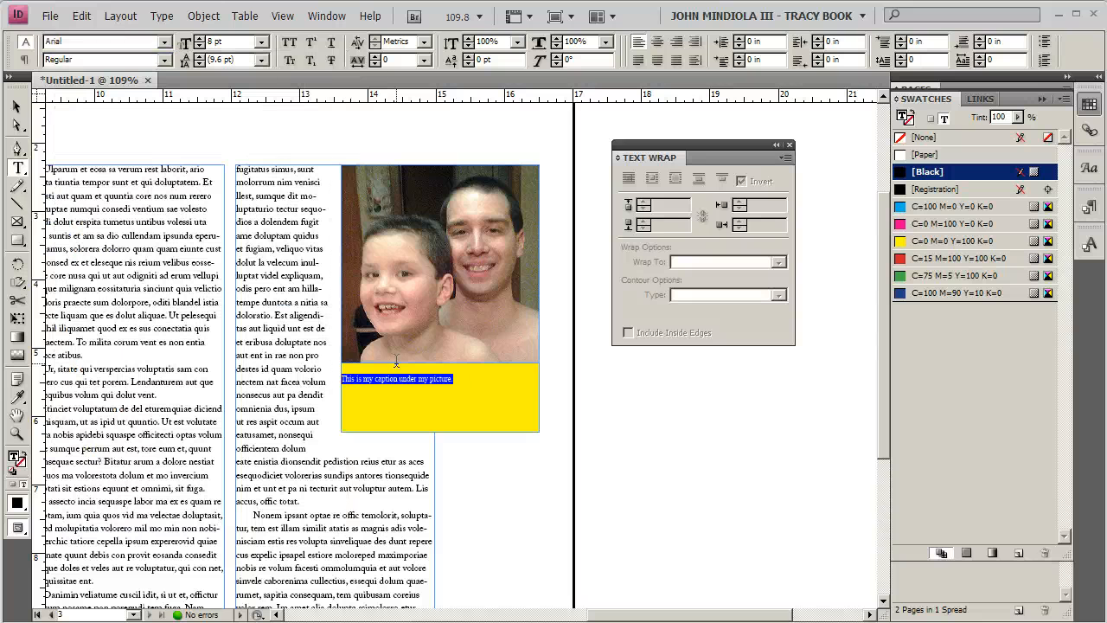
Examine the caption up close along with the text wrap boundaries of the photo and the caption frame.
left_click(16, 433)
left_click_drag(307, 294, 609, 466)
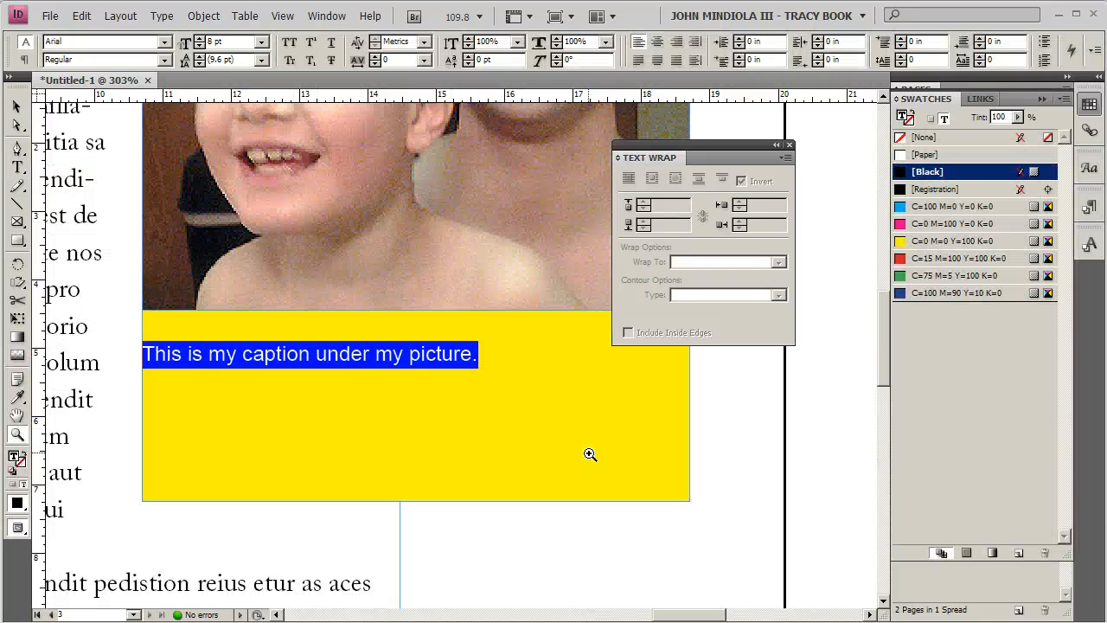
left_click(17, 107)
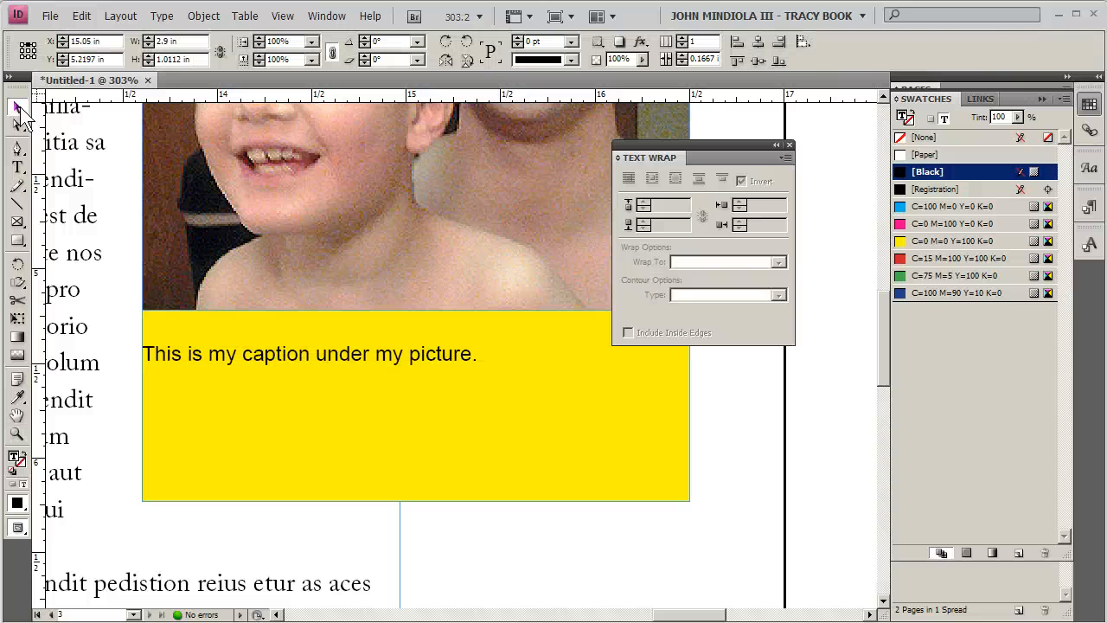
left_click(489, 234)
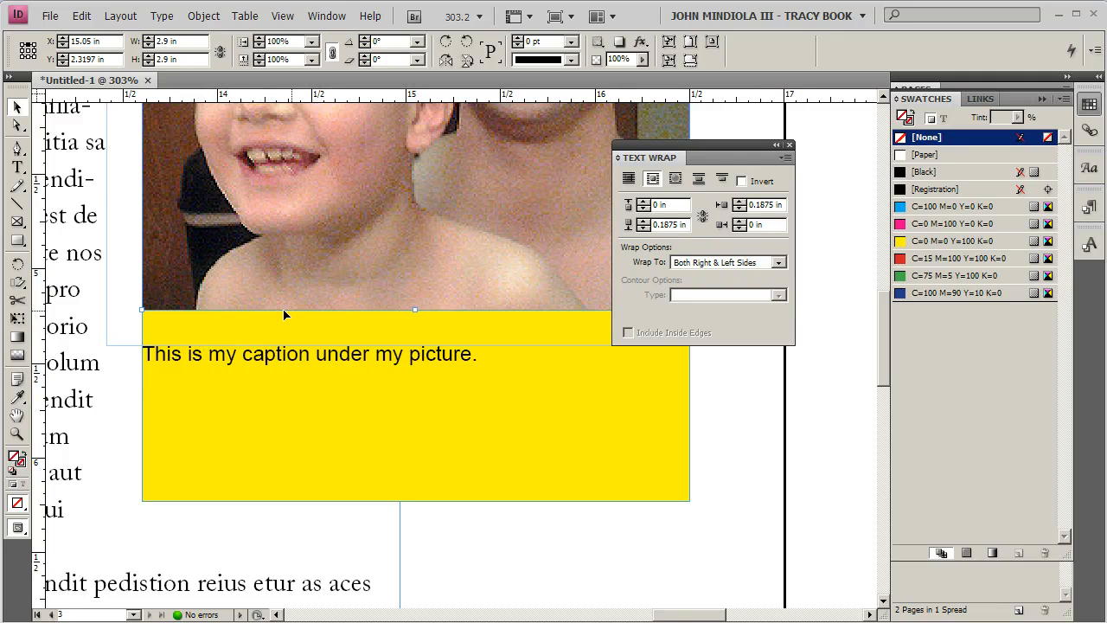
left_click(328, 370)
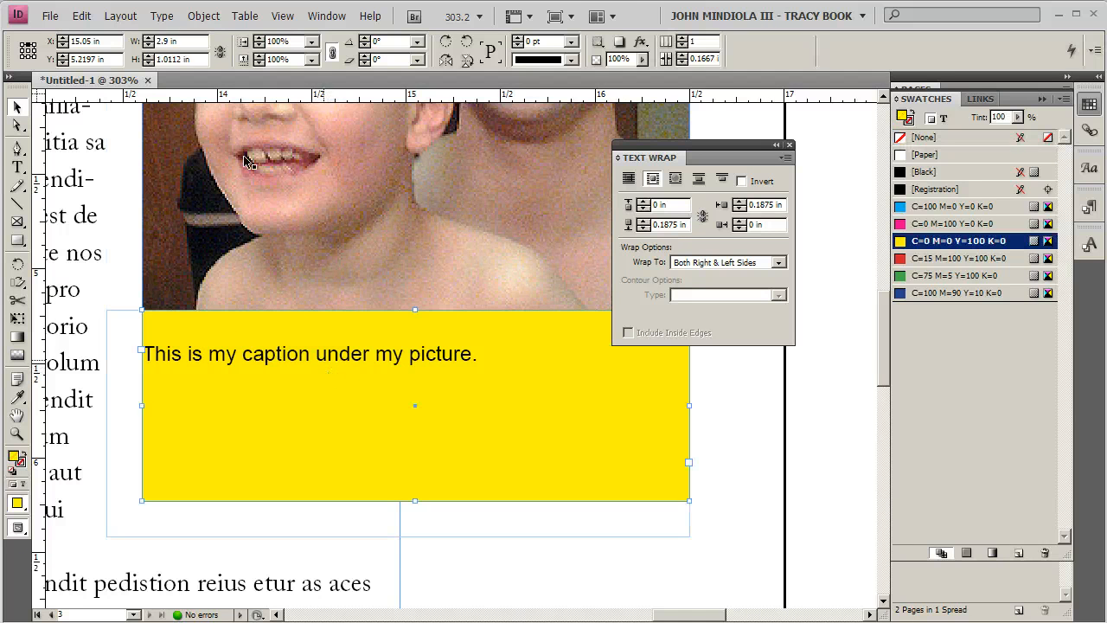
left_click(204, 15)
left_click(248, 189)
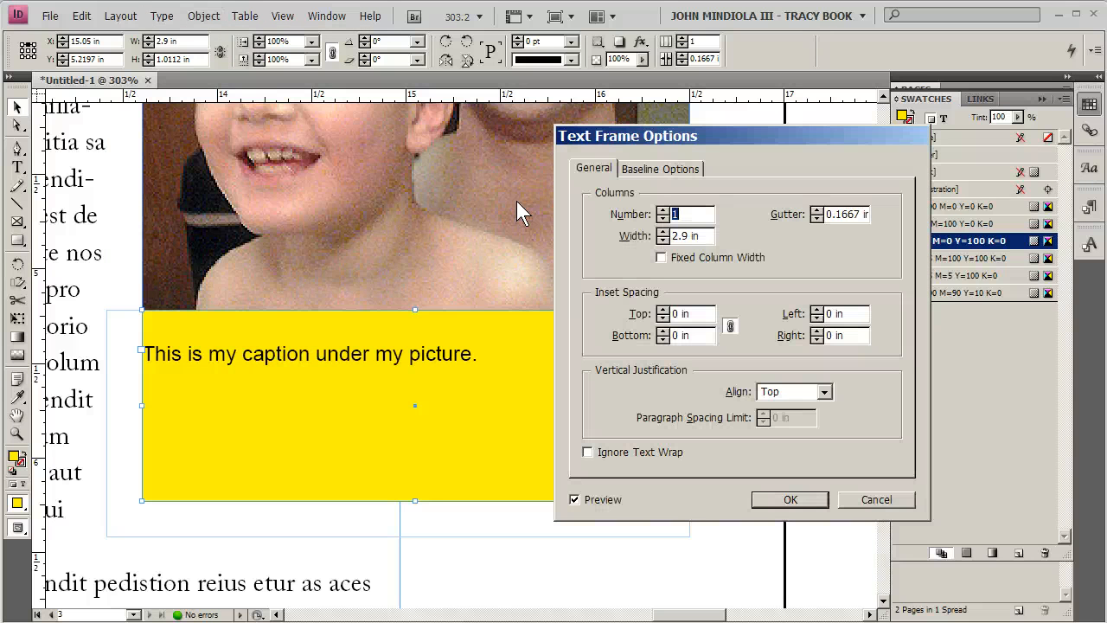
left_click(900, 501)
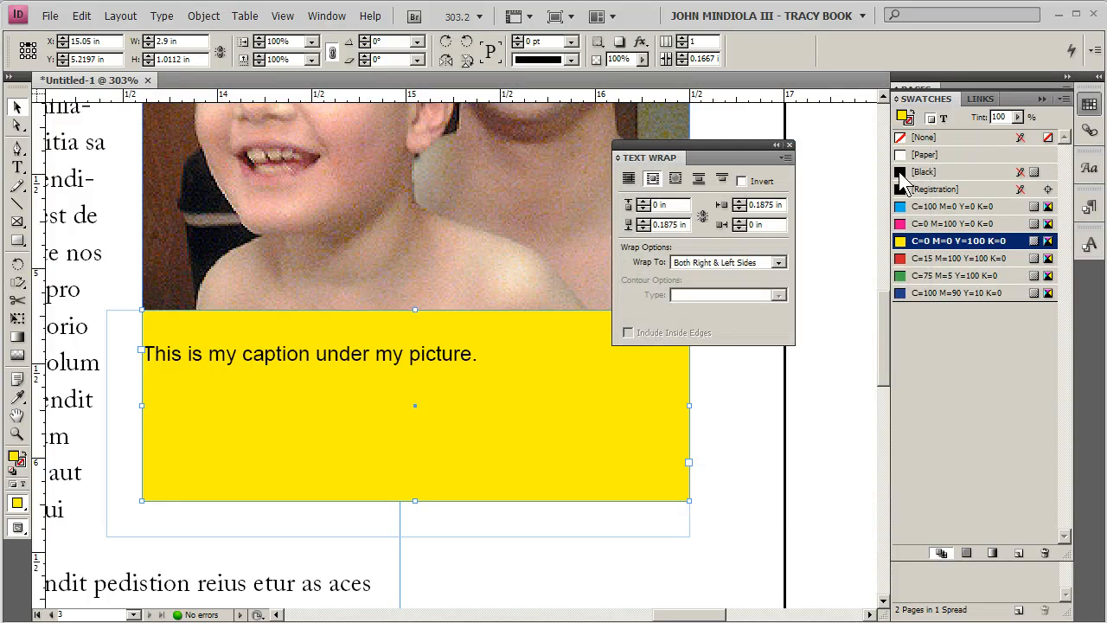
Remove the yellow fill from the caption frame under the photo.
left_click(902, 140)
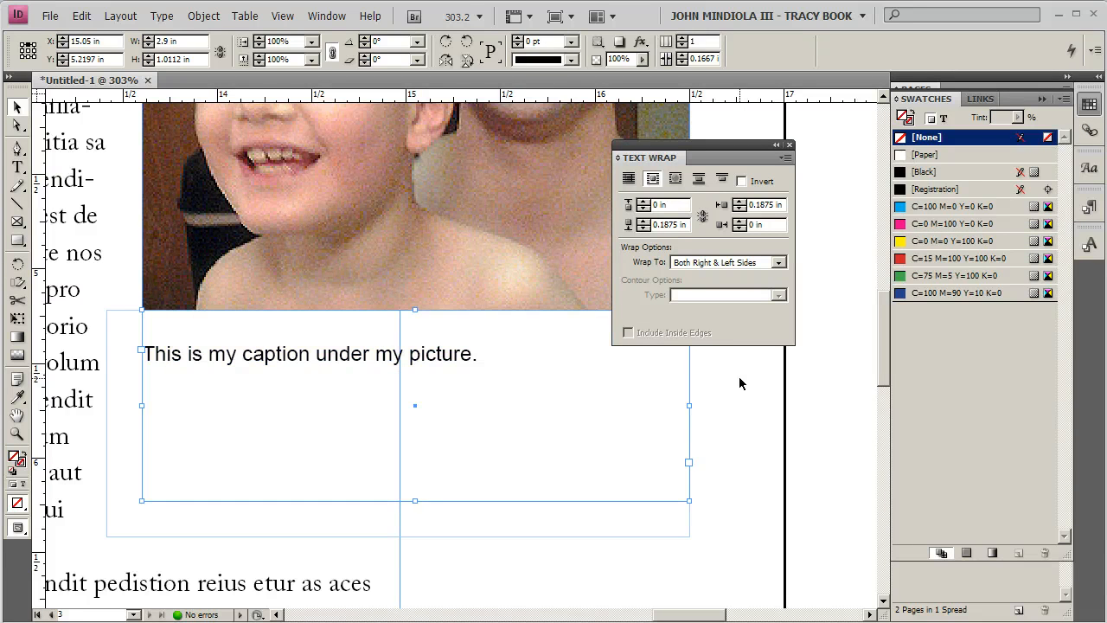
Colour the whole caption text blue with the C=100 M=90 Y=10 K=0 swatch.
double_click(392, 367)
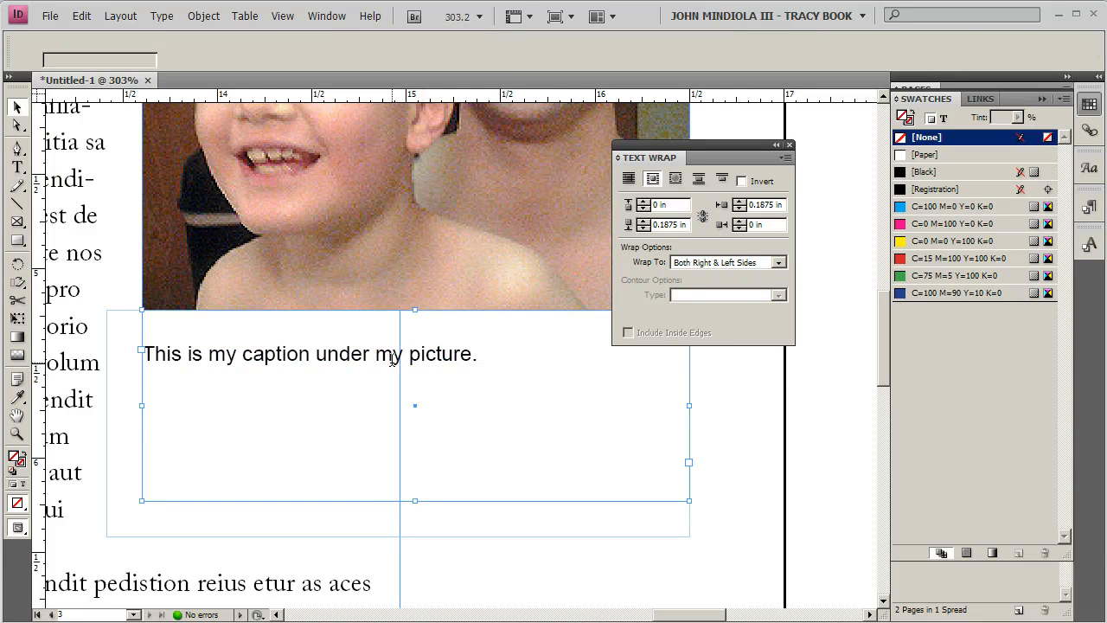
key("ctrl+a")
left_click(910, 294)
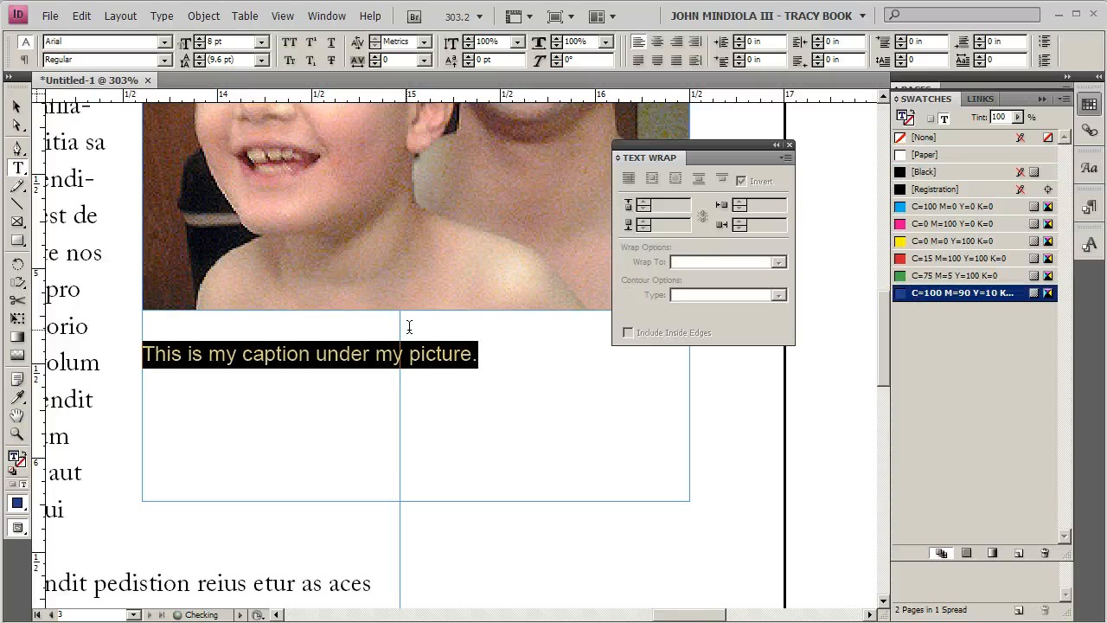
left_click(376, 352)
Shorten the caption frame from below so that it ends just under the caption line, and deselect it.
left_click(16, 105)
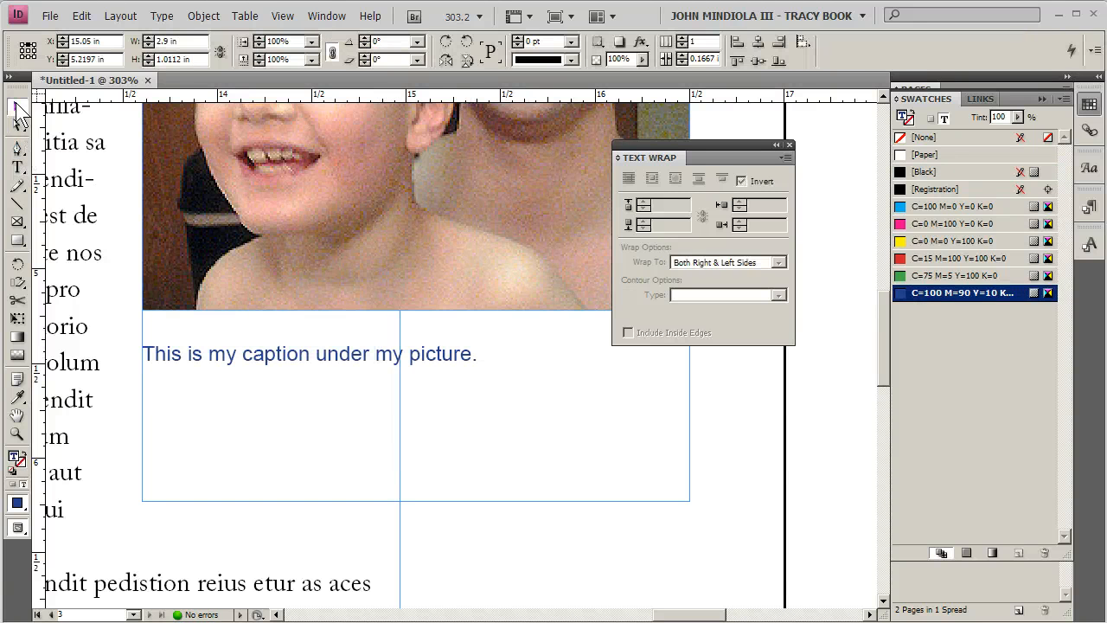
left_click_drag(417, 502, 409, 369)
left_click(751, 405)
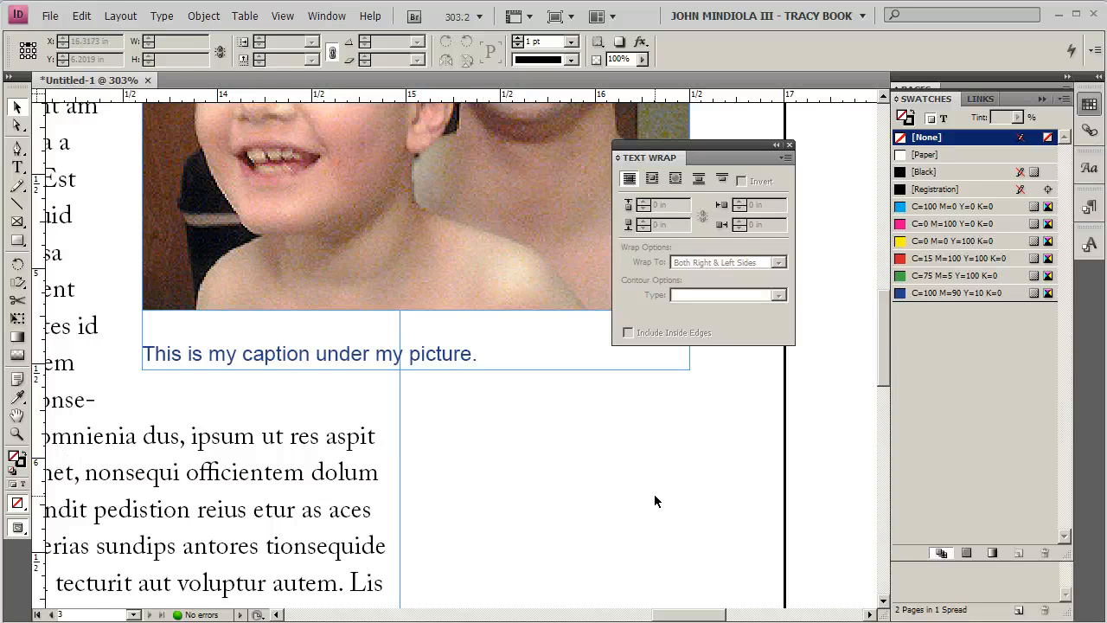
Set the first-line left indent of the opening body paragraph in the first column to 0 in.
key("ctrl+minus")
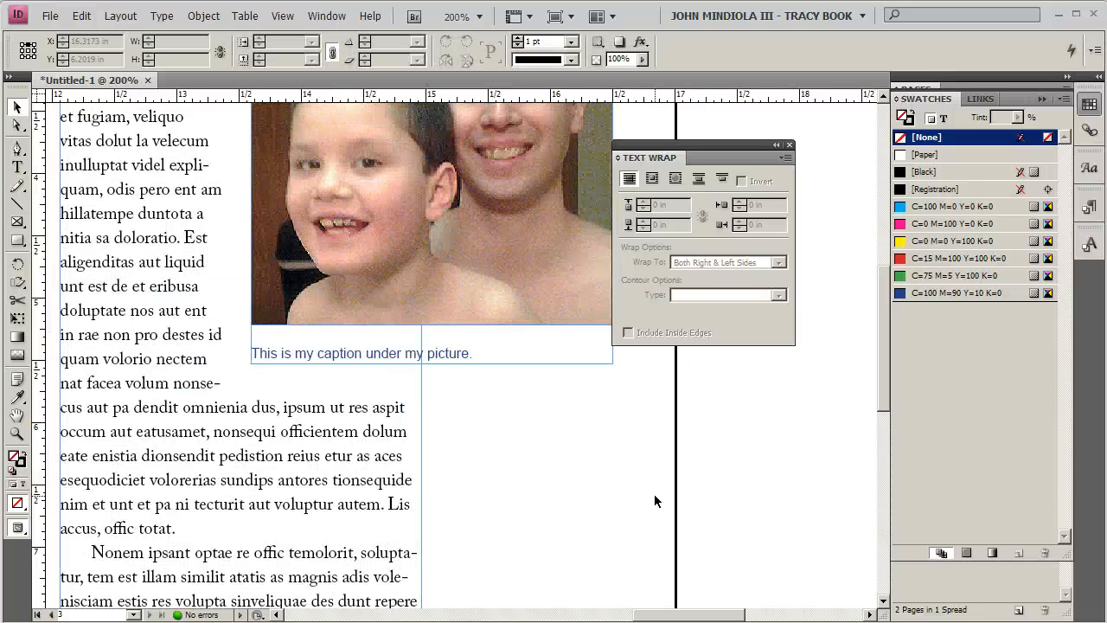
key("ctrl+minus")
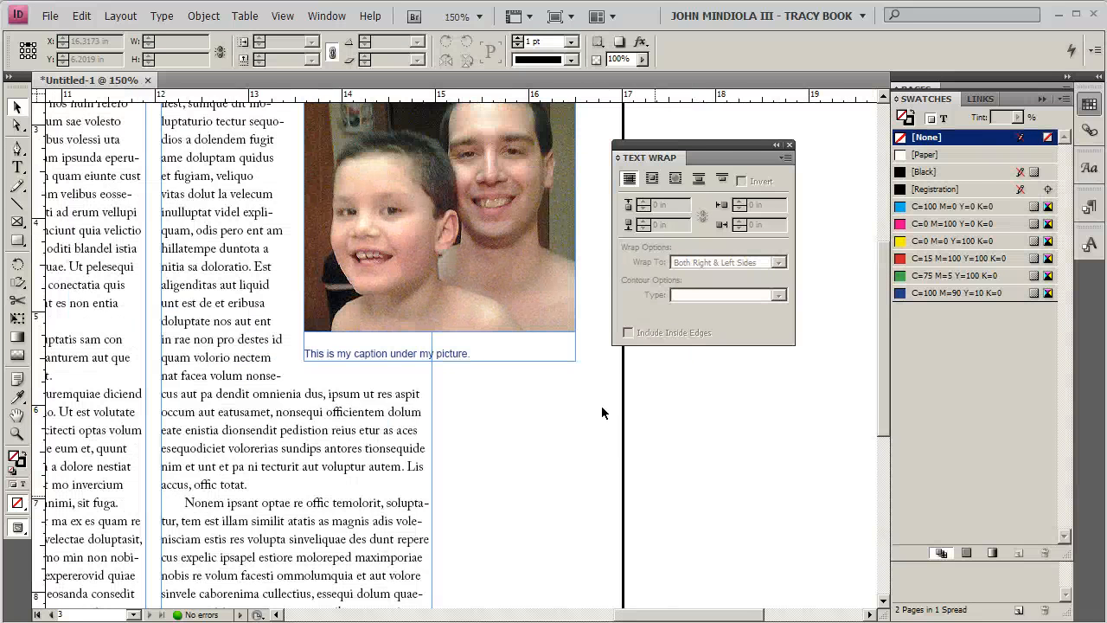
left_click_drag(603, 413, 773, 438)
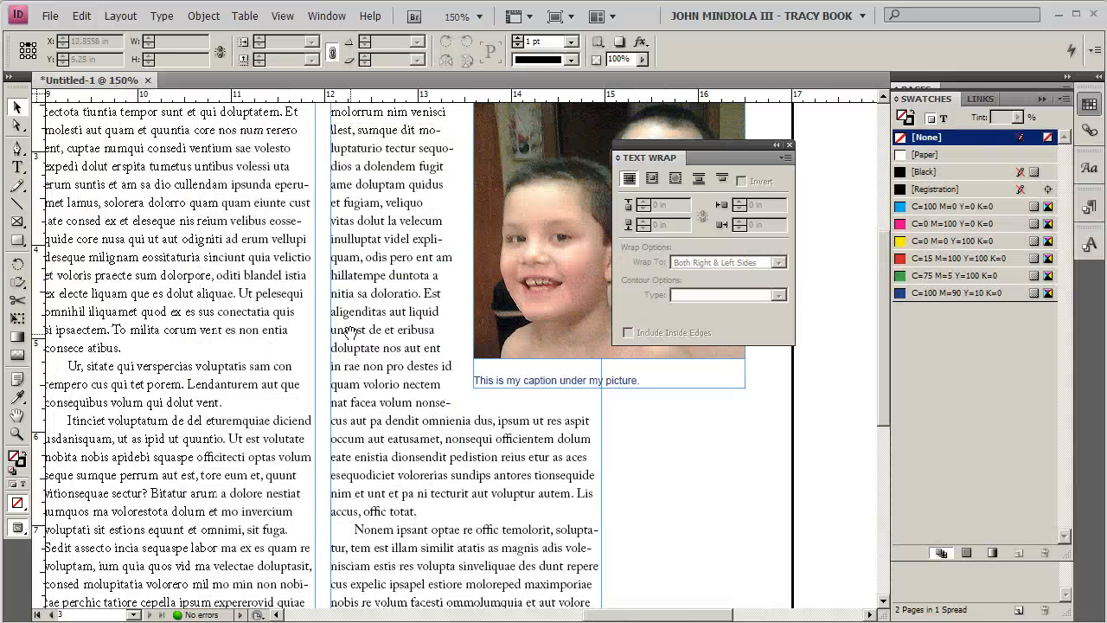
left_click_drag(149, 171, 245, 243)
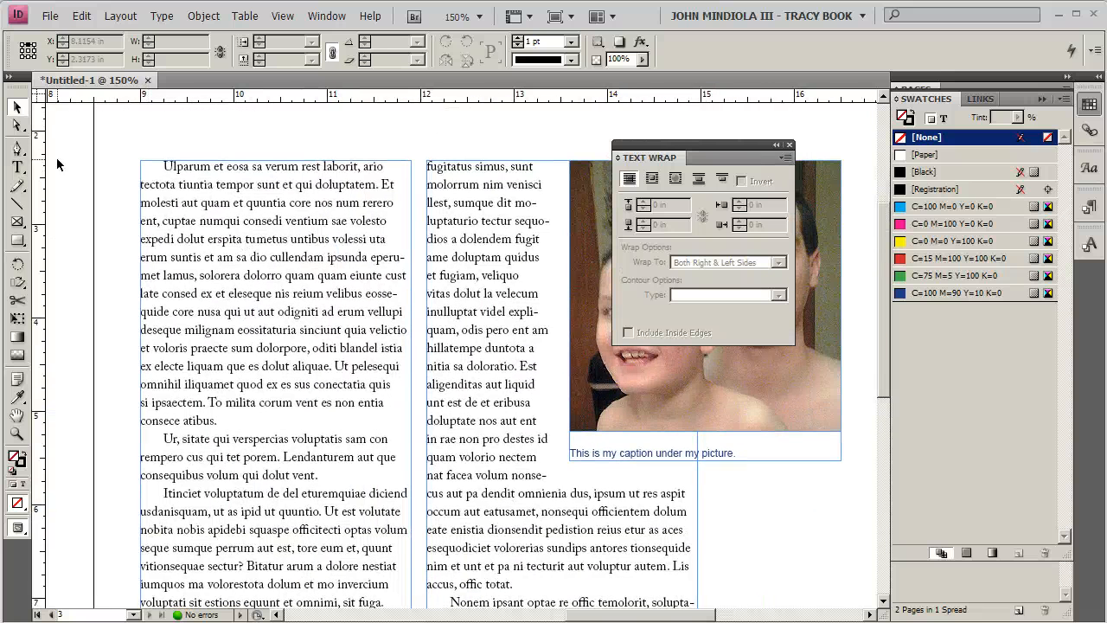
left_click(17, 167)
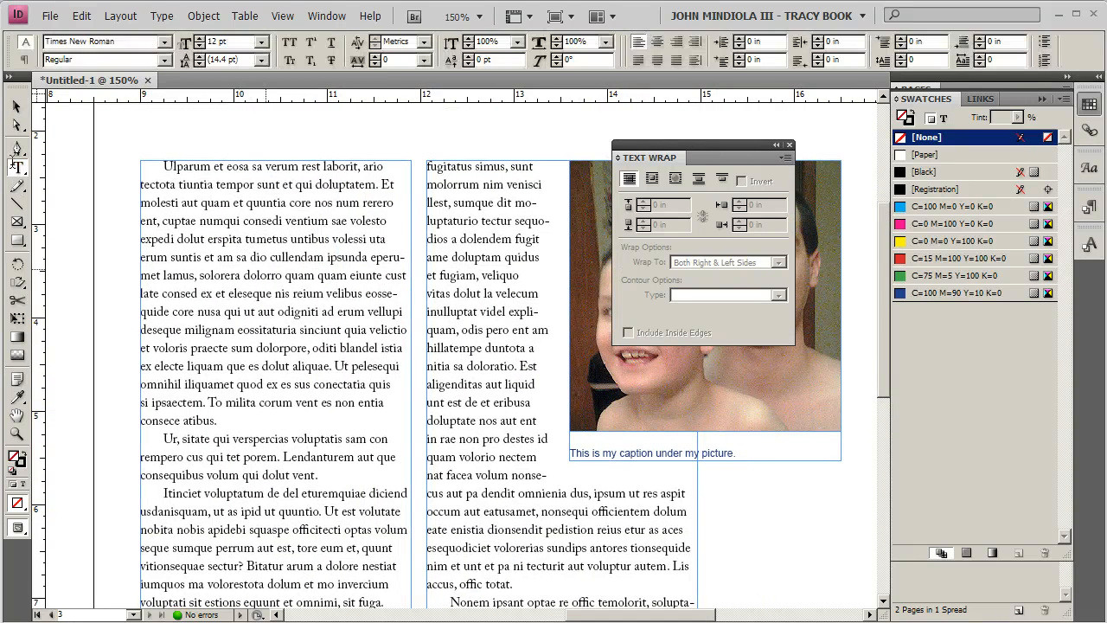
triple_click(265, 257)
left_click(265, 257)
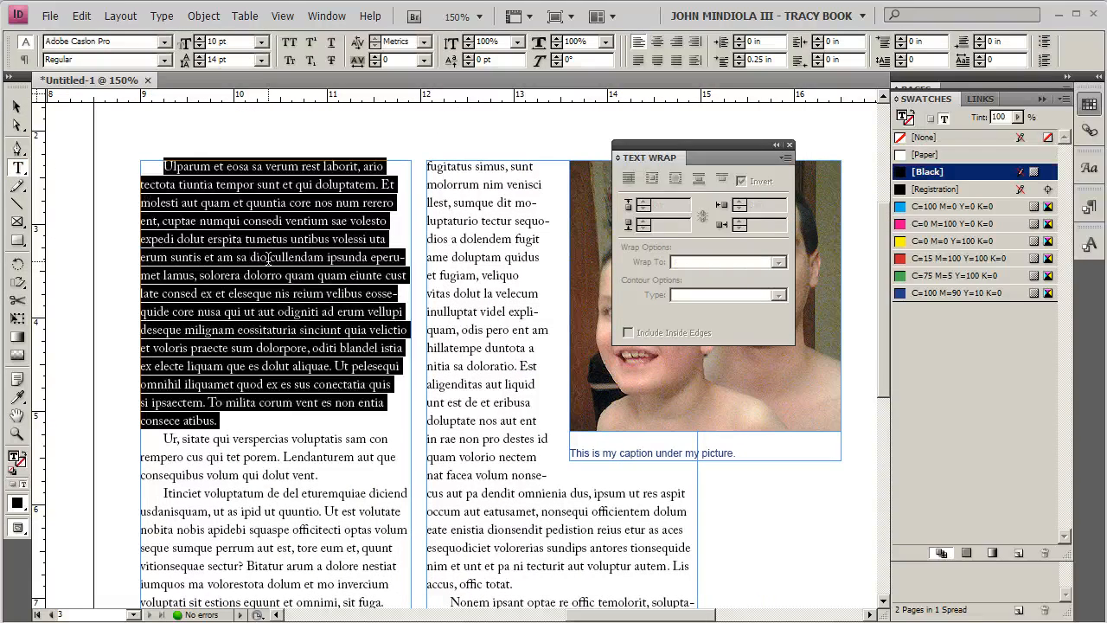
left_click(739, 64)
left_click(739, 64)
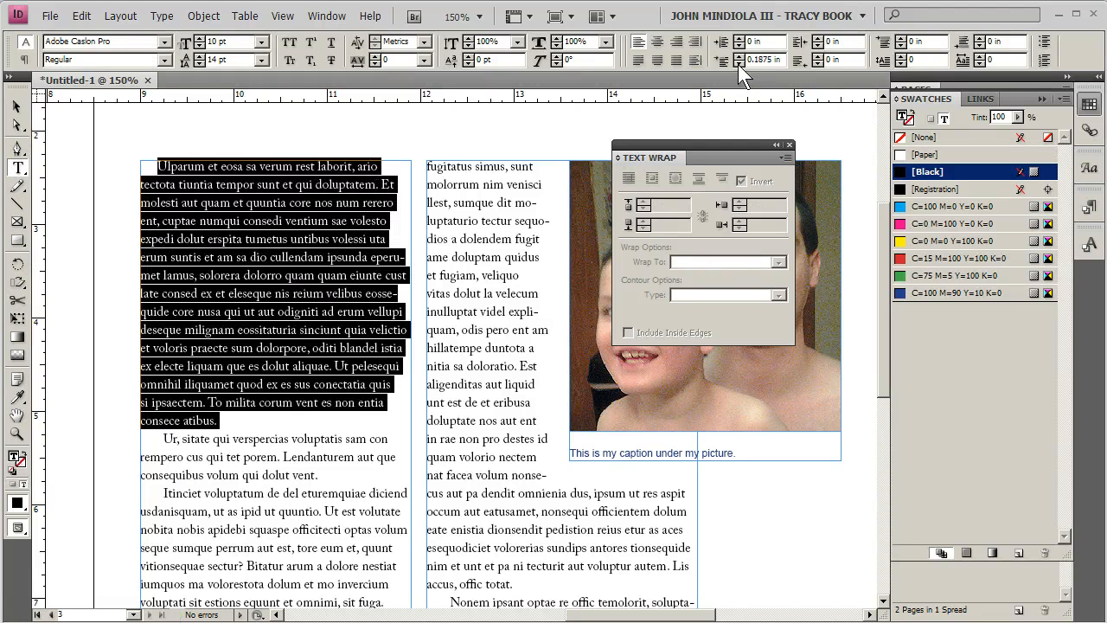
left_click(739, 64)
left_click(738, 64)
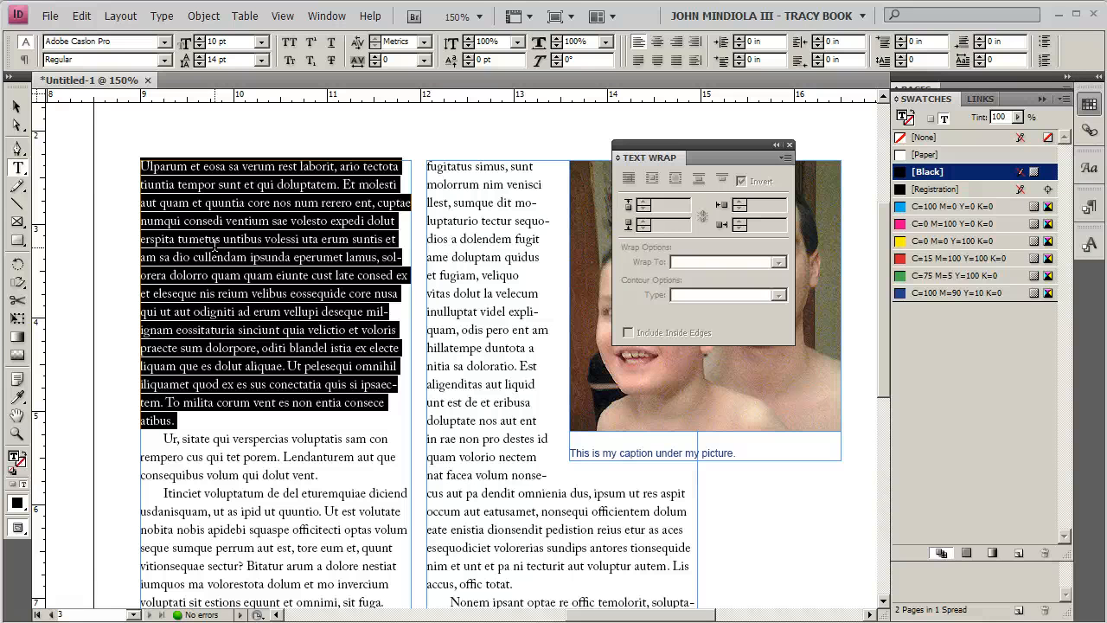
Give the opening paragraph a one-character drop cap six lines high.
left_click(23, 60)
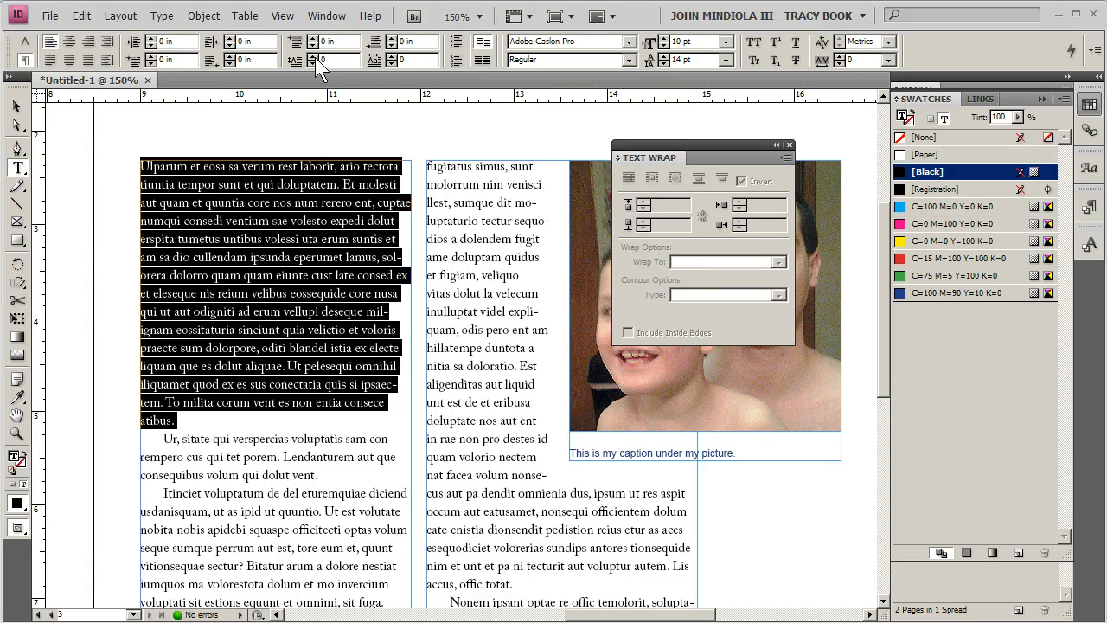
key("Return")
left_click(312, 56)
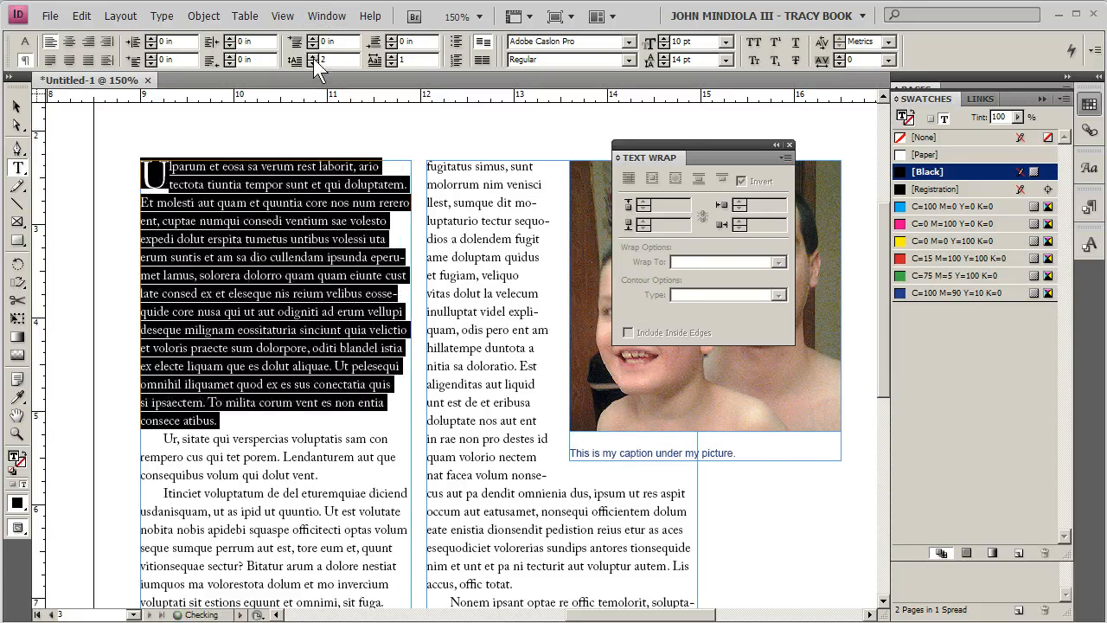
left_click(313, 58)
left_click(313, 58)
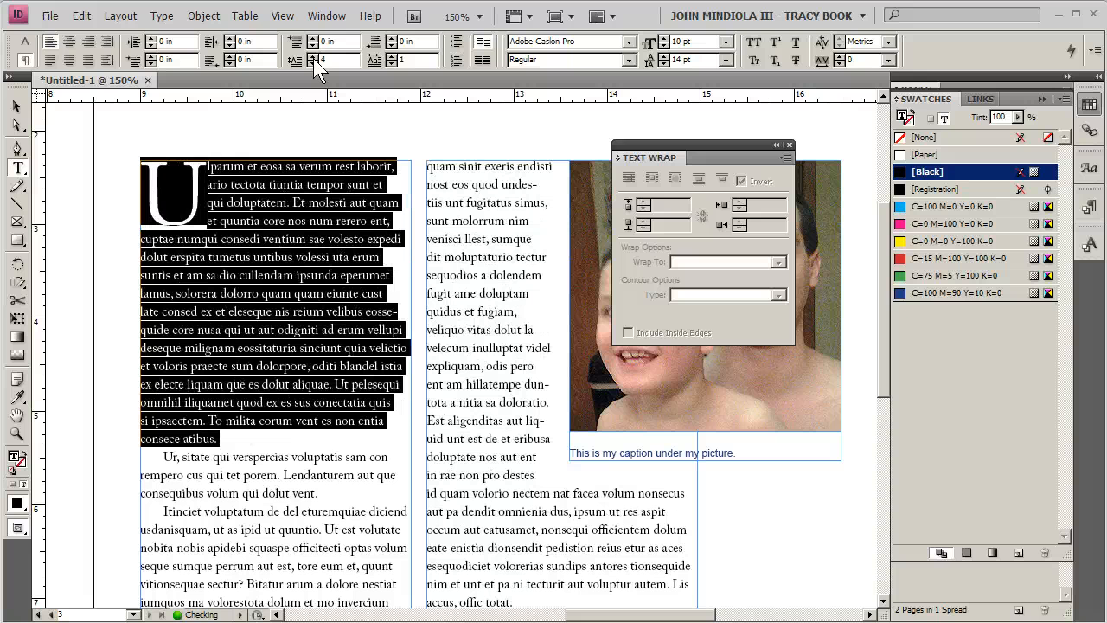
left_click(313, 58)
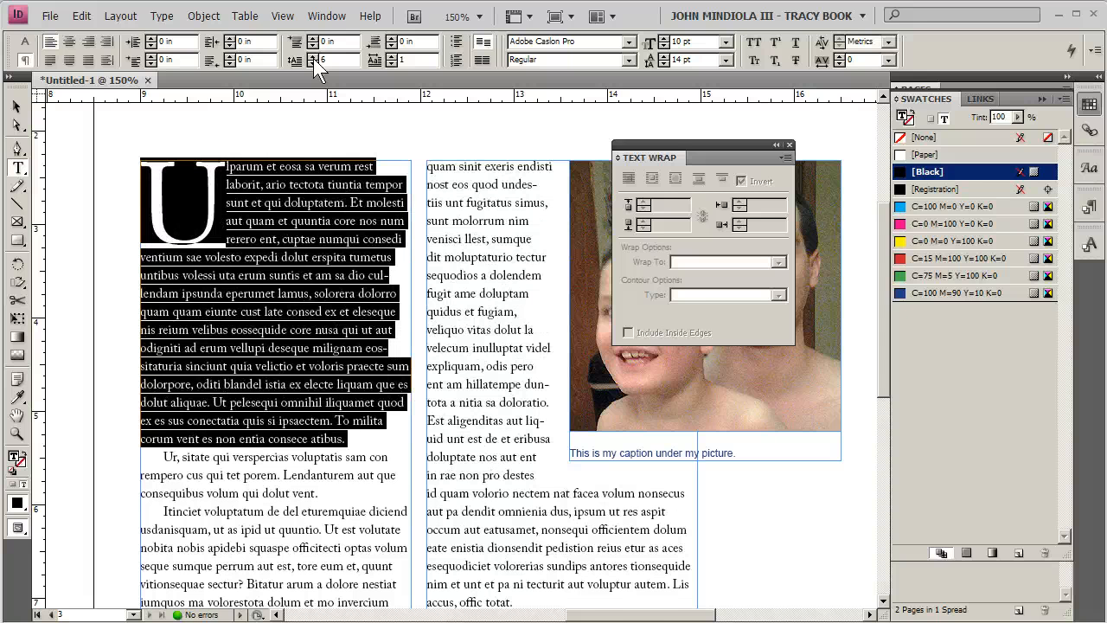
left_click(277, 263)
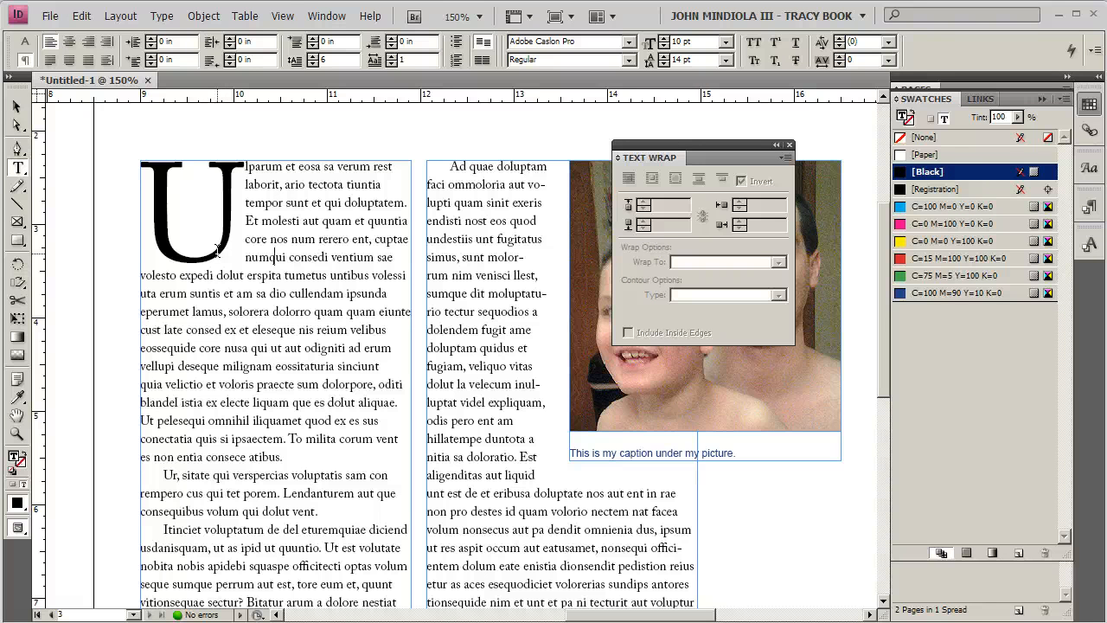
left_click(311, 328)
Change the font of the drop cap letter U to Arial.
left_click_drag(240, 216, 160, 203)
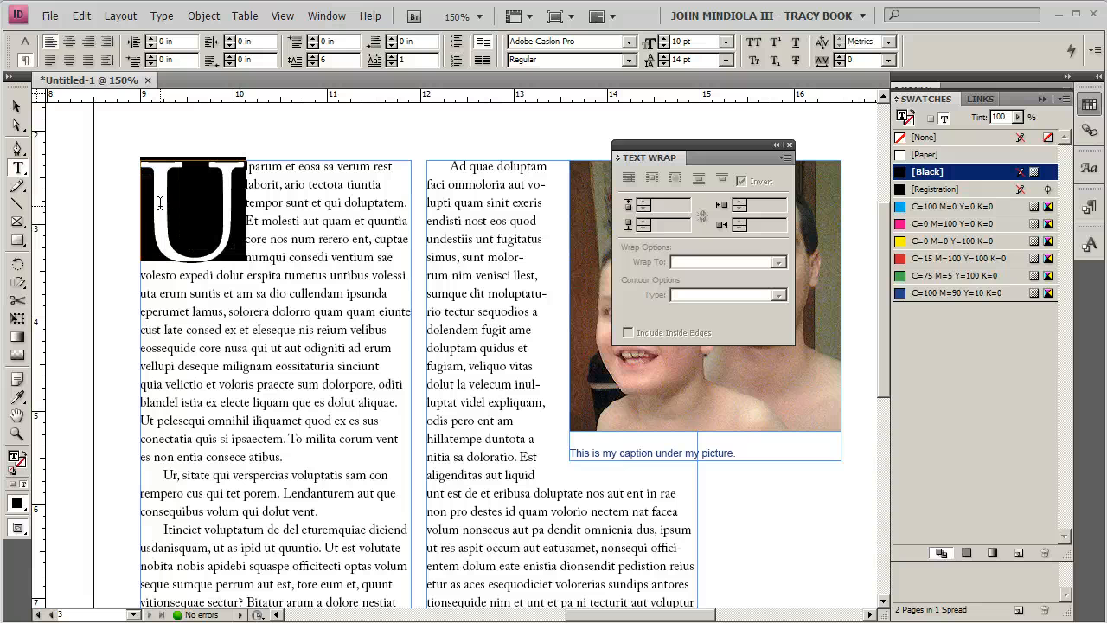
left_click(24, 42)
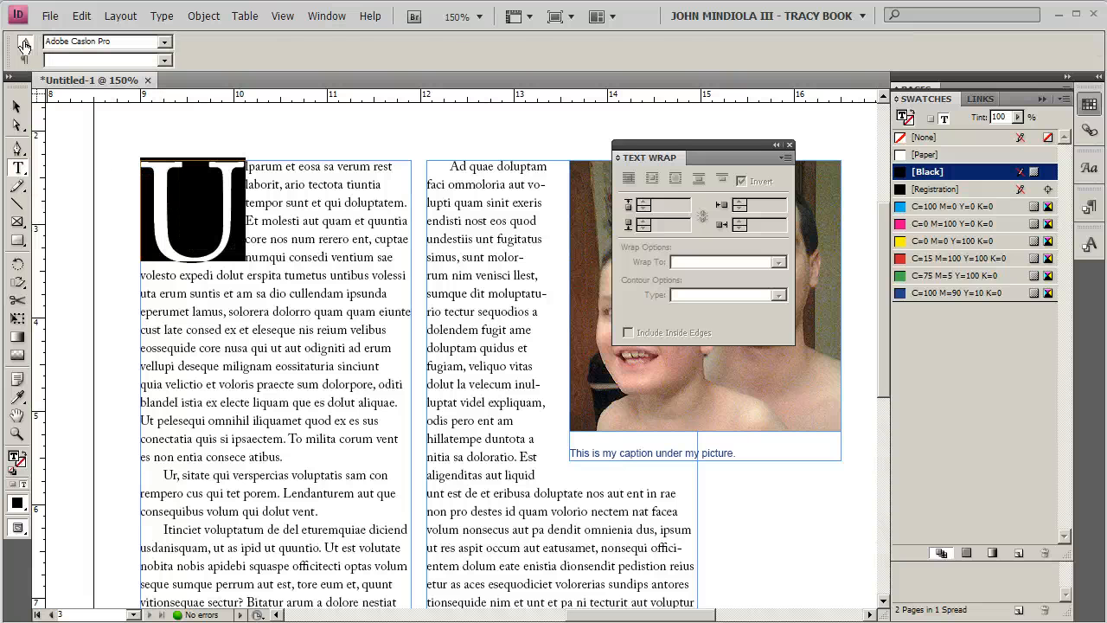
left_click(164, 42)
scroll(168, 123, "down", 5)
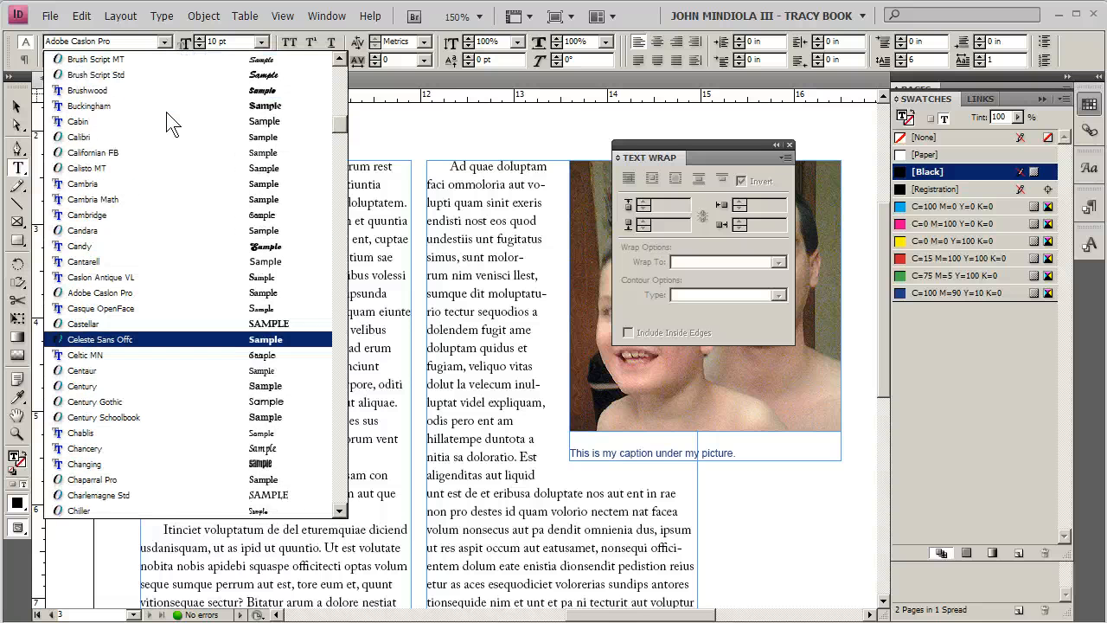
scroll(171, 121, "up", 5)
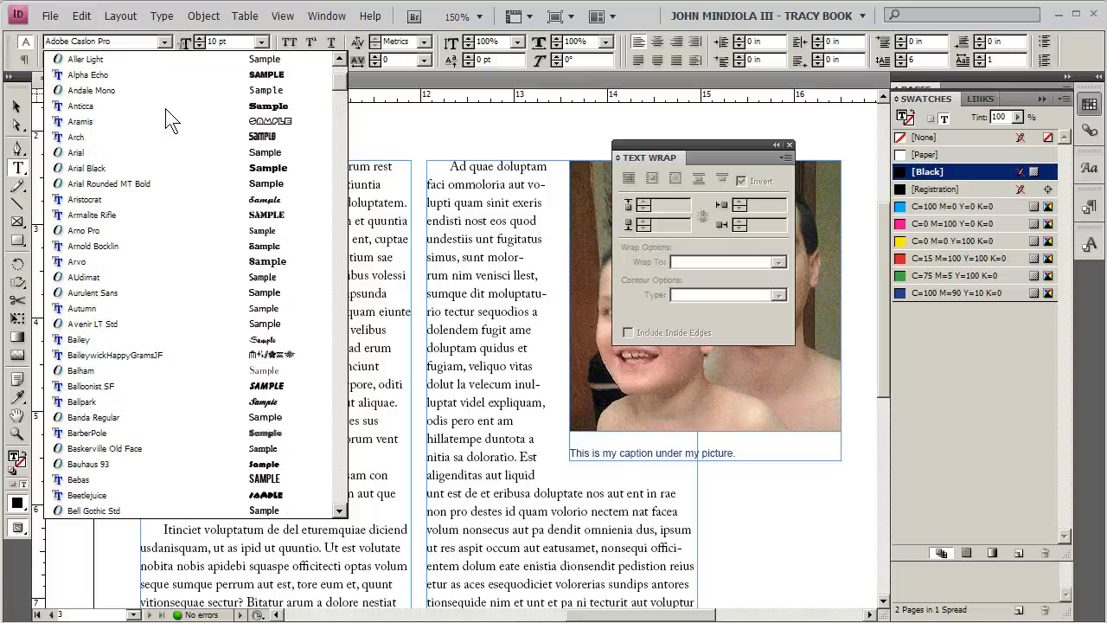
scroll(170, 121, "up", 3)
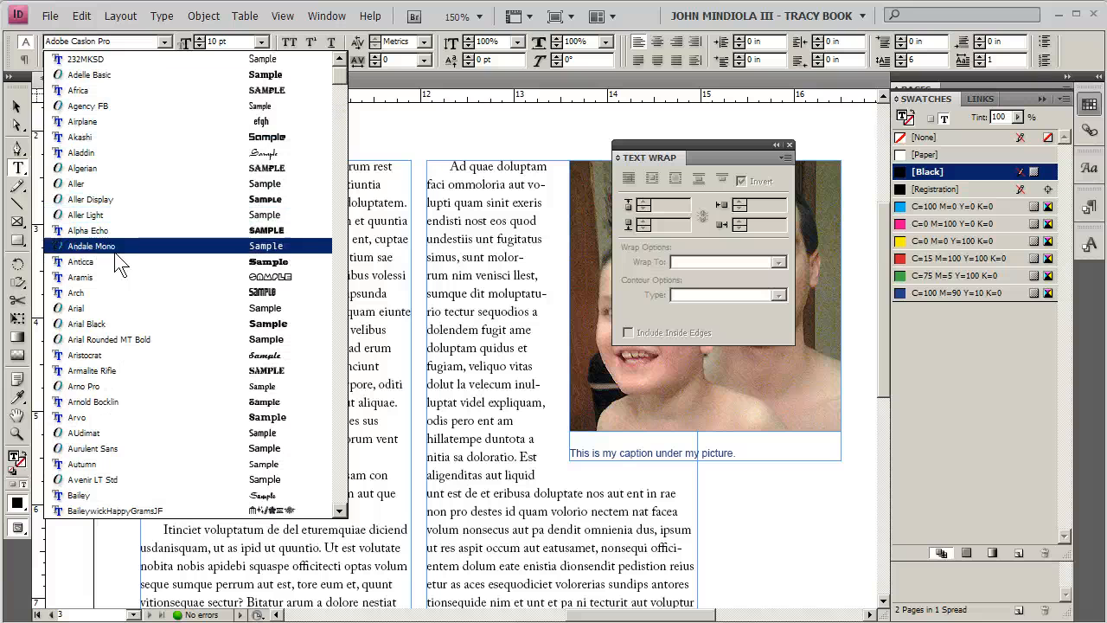
left_click(99, 309)
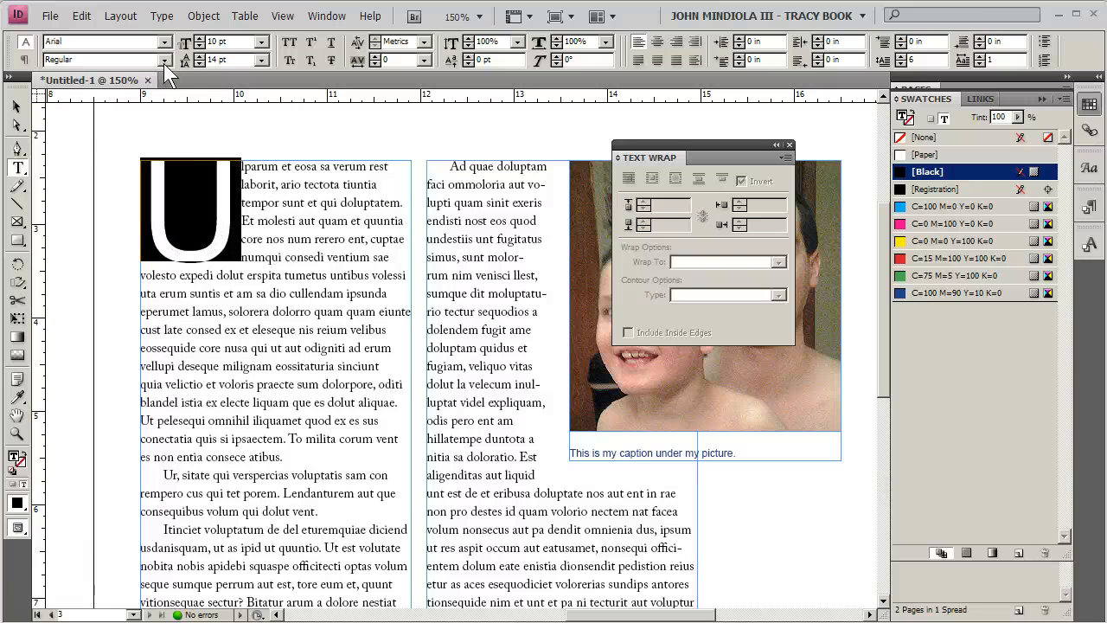
Set the drop cap U to the Narrow style and colour it red with C=15 M=100 Y=100 K=0, then deselect it.
left_click(164, 60)
left_click(147, 78)
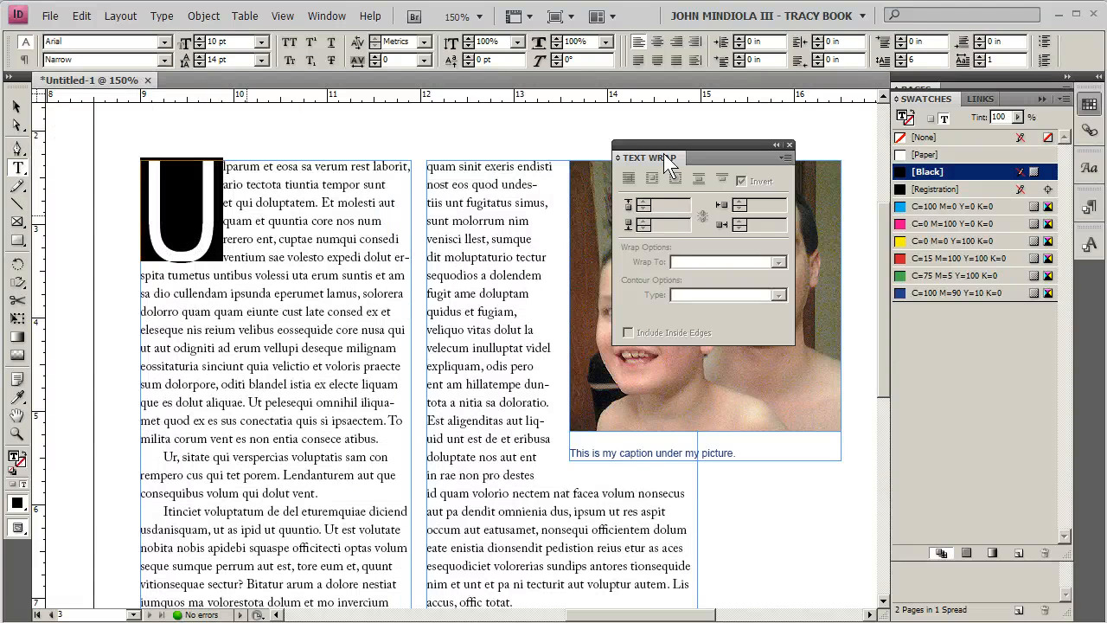
left_click(937, 259)
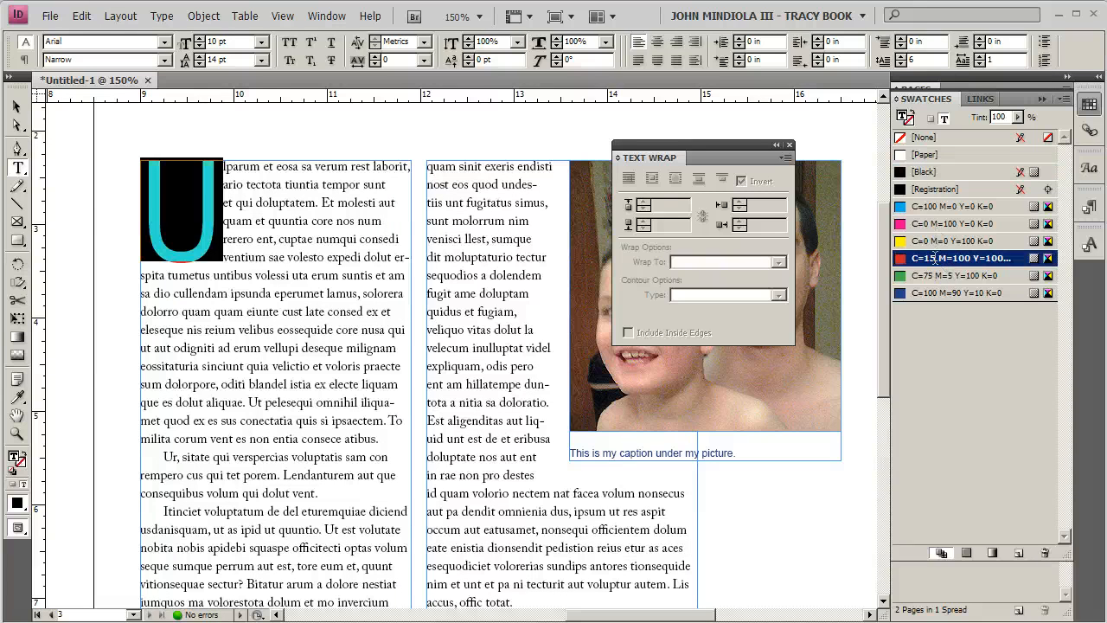
left_click(255, 220)
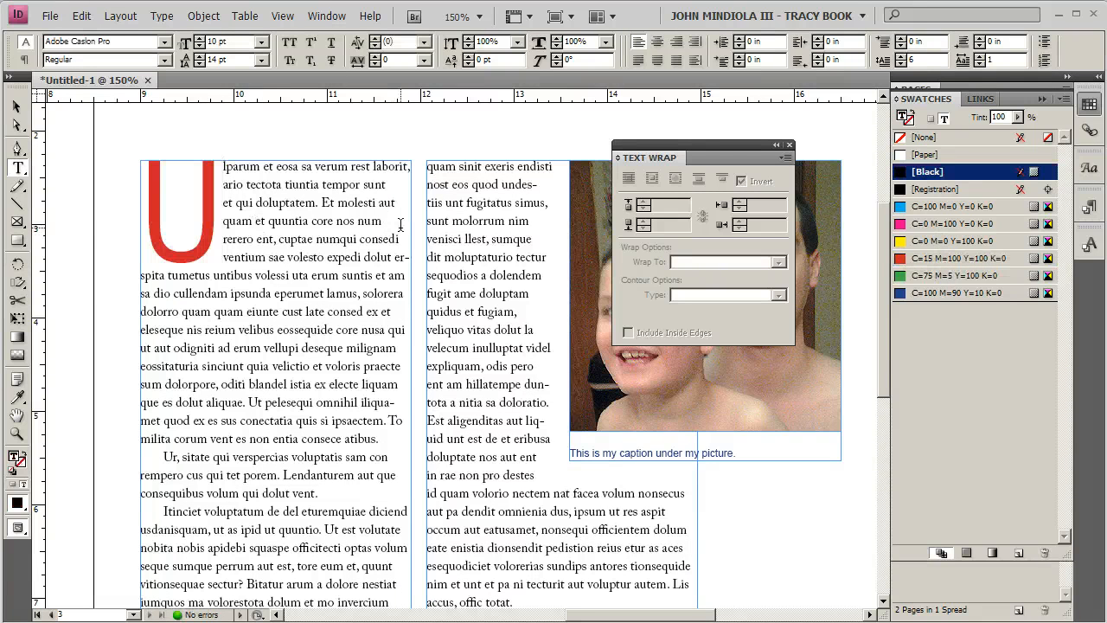
left_click(17, 106)
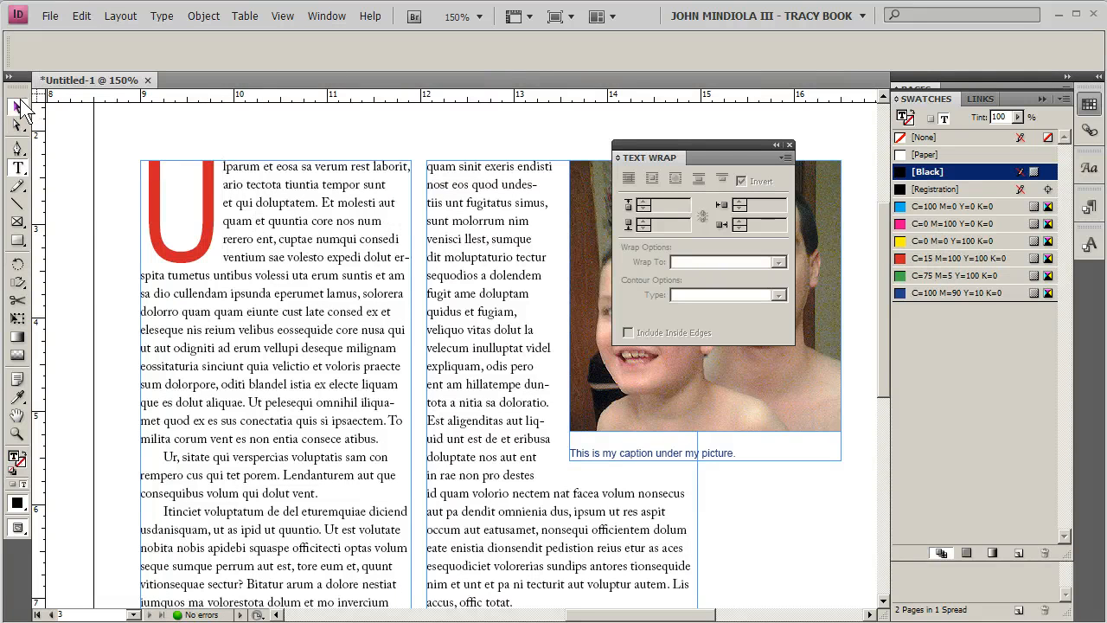
left_click(80, 137)
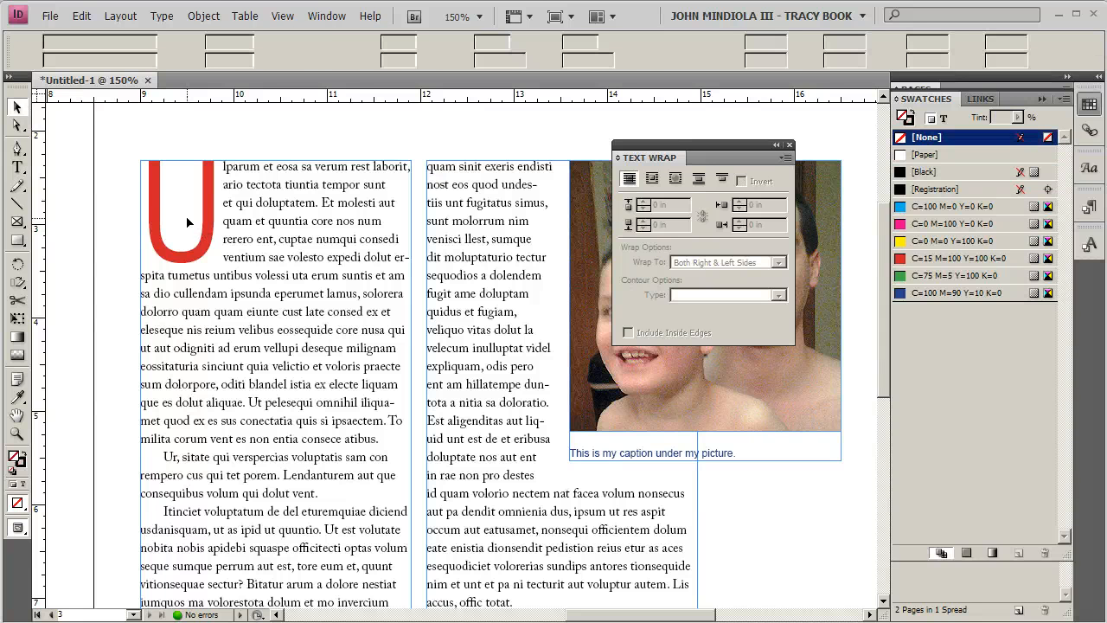
Replace the drop cap letter U with a capital A.
double_click(187, 217)
left_click_drag(213, 201, 151, 199)
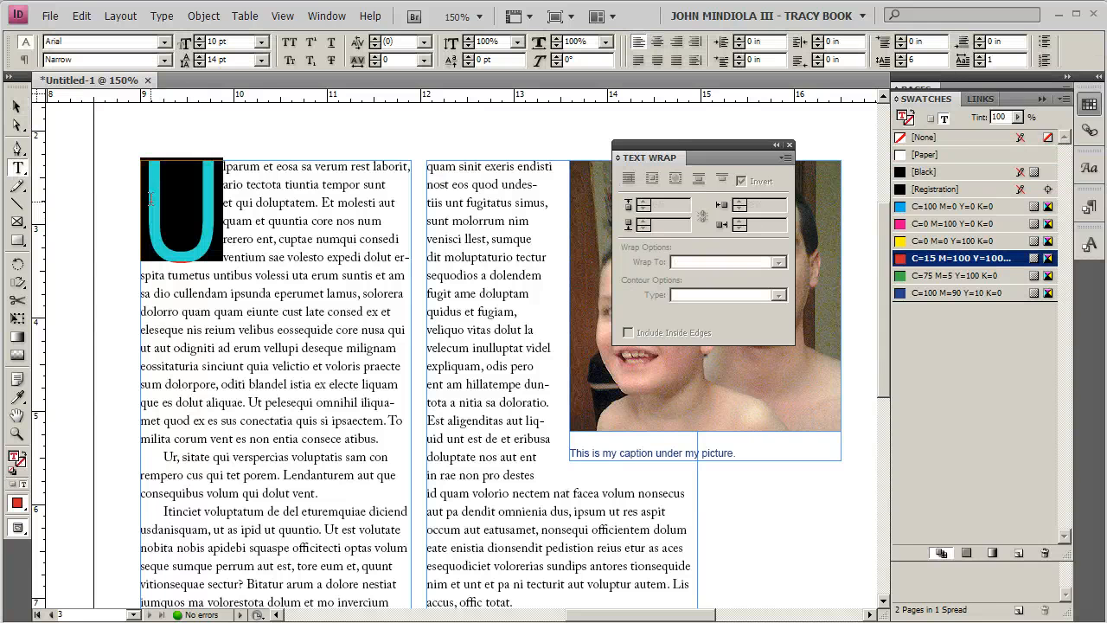
type("A")
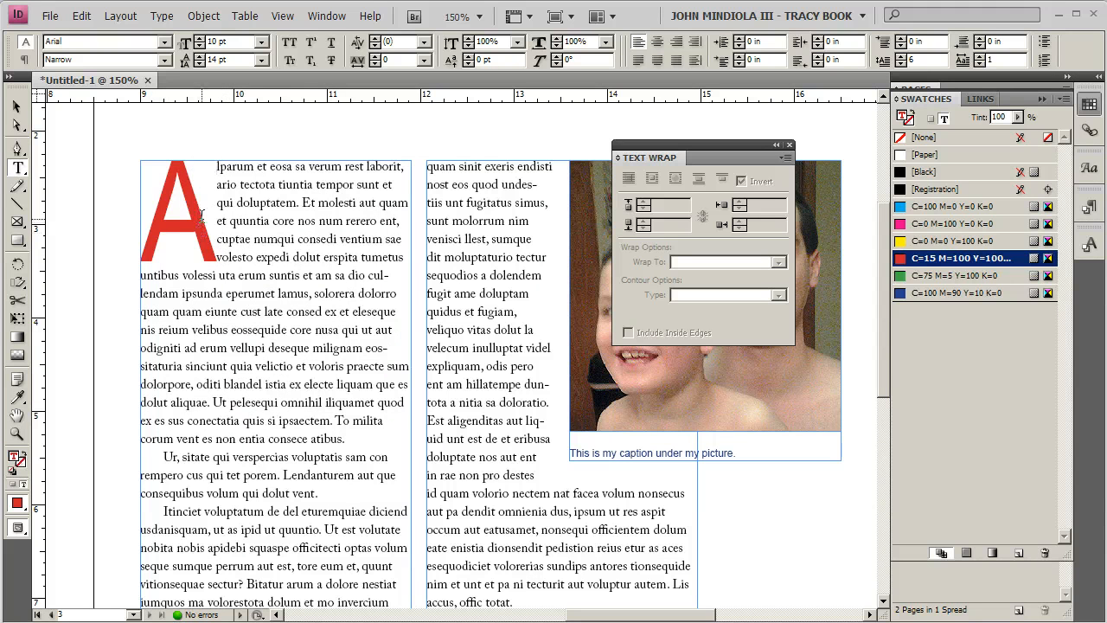
Increase the tracking of the drop cap A to 75 to widen the gap to the adjacent text.
left_click_drag(201, 216, 154, 214)
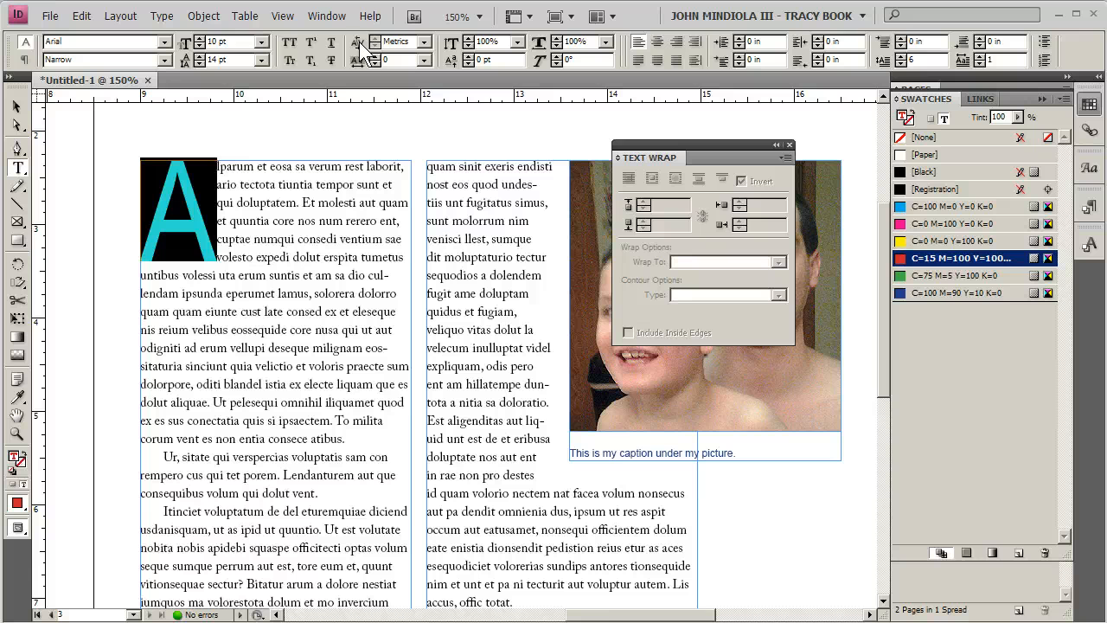
left_click(425, 45)
left_click(424, 41)
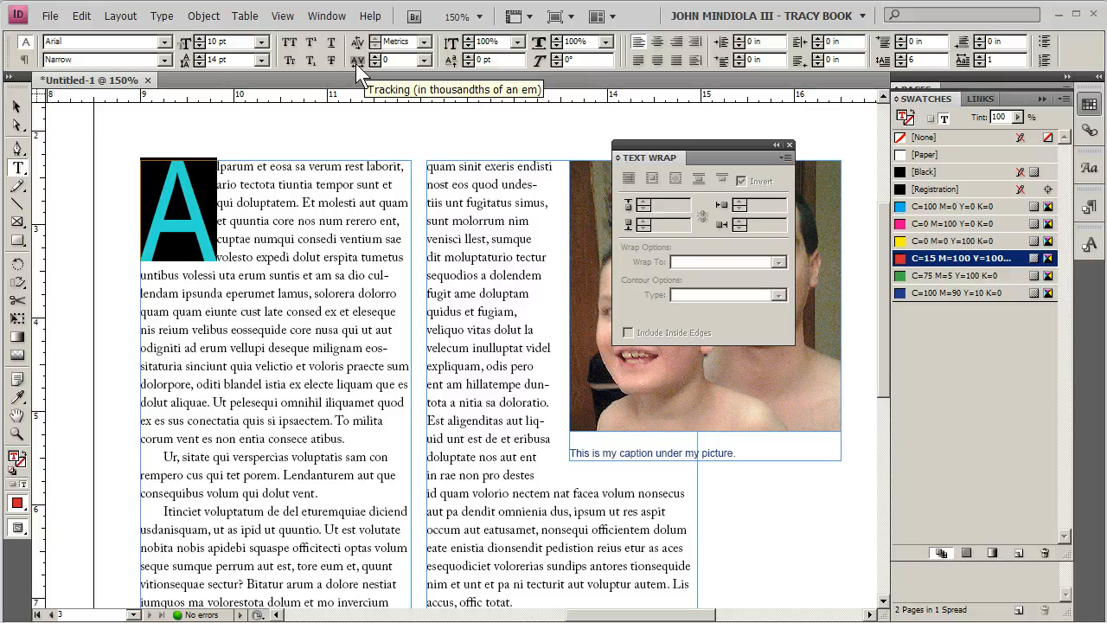
left_click(424, 60)
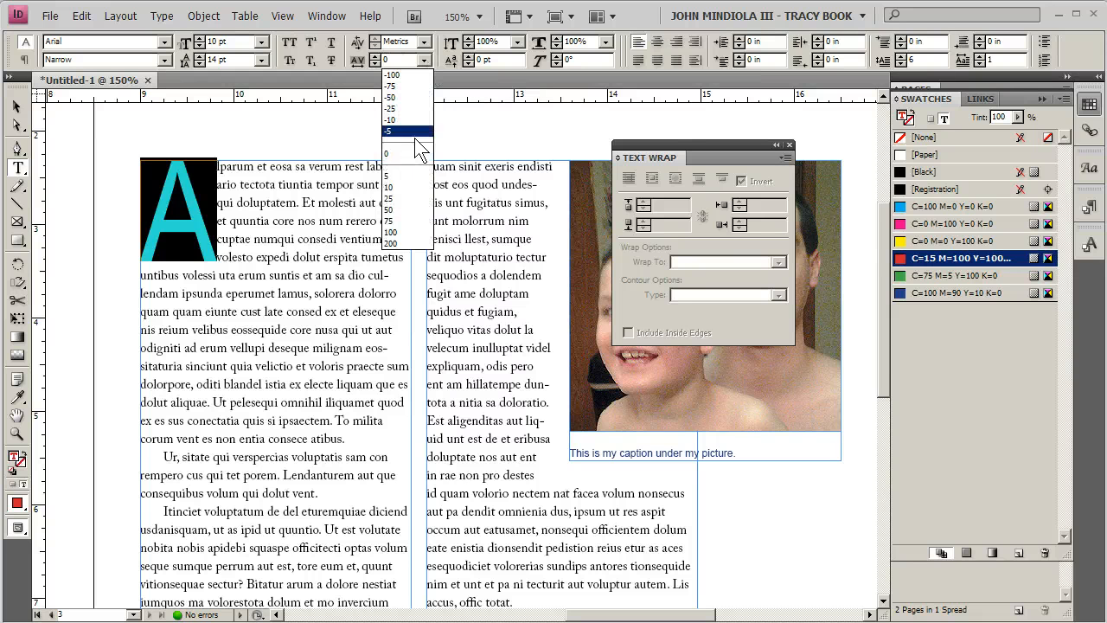
left_click(402, 199)
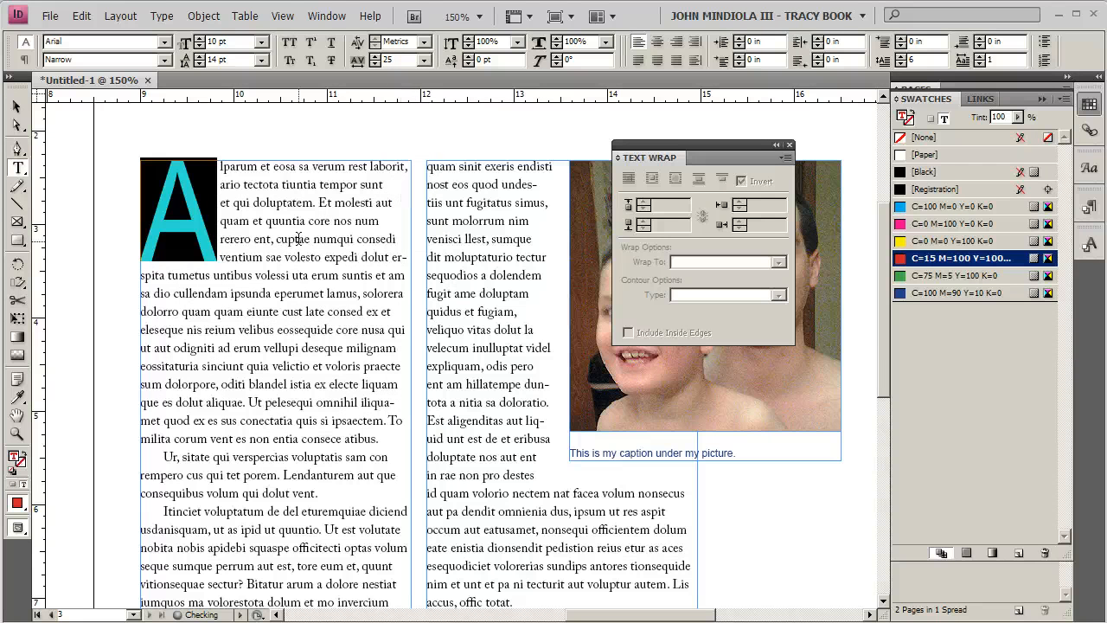
left_click(424, 59)
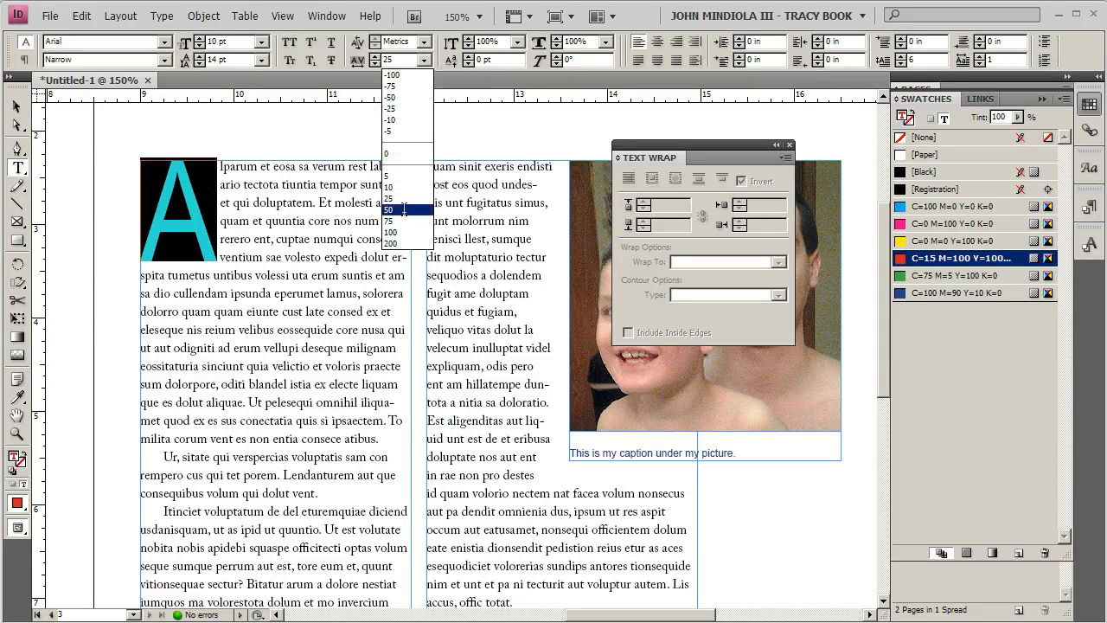
left_click(397, 222)
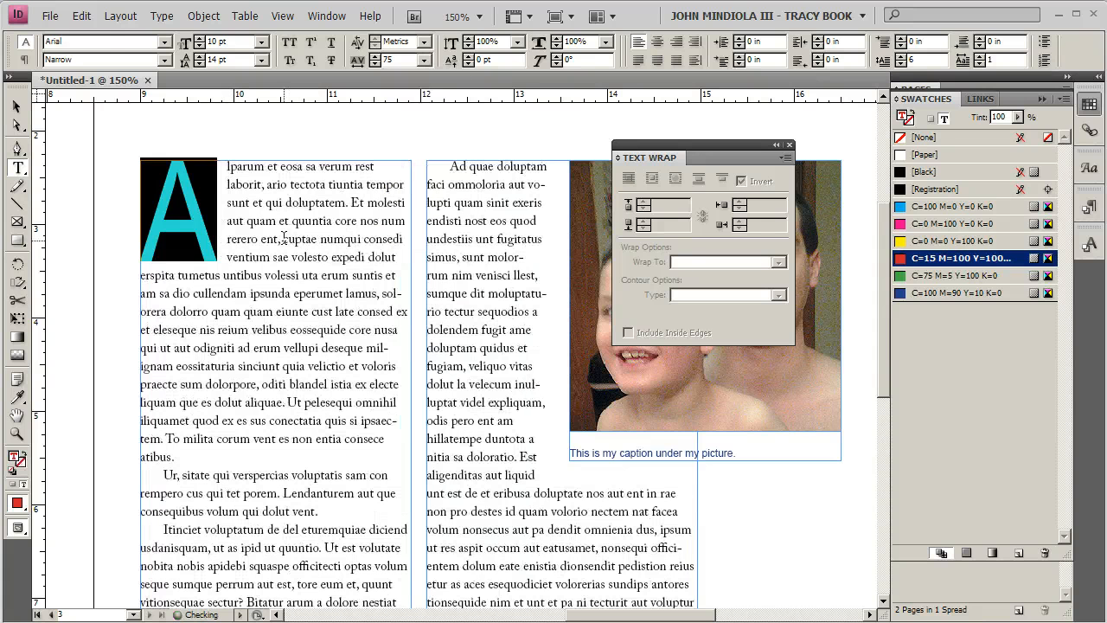
left_click(347, 244)
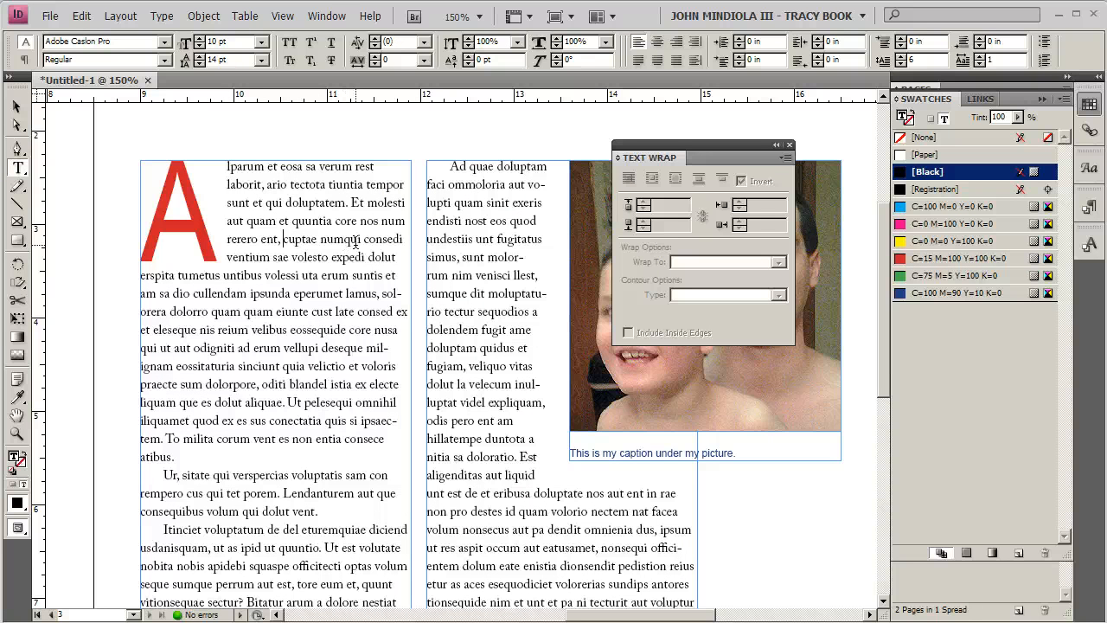